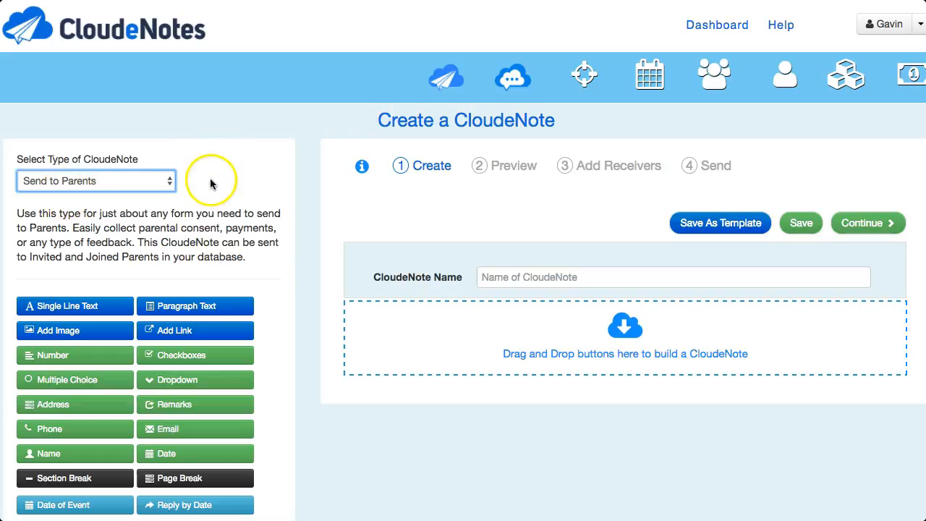
Set the type of CloudeNote to Create Registration
left_click(160, 184)
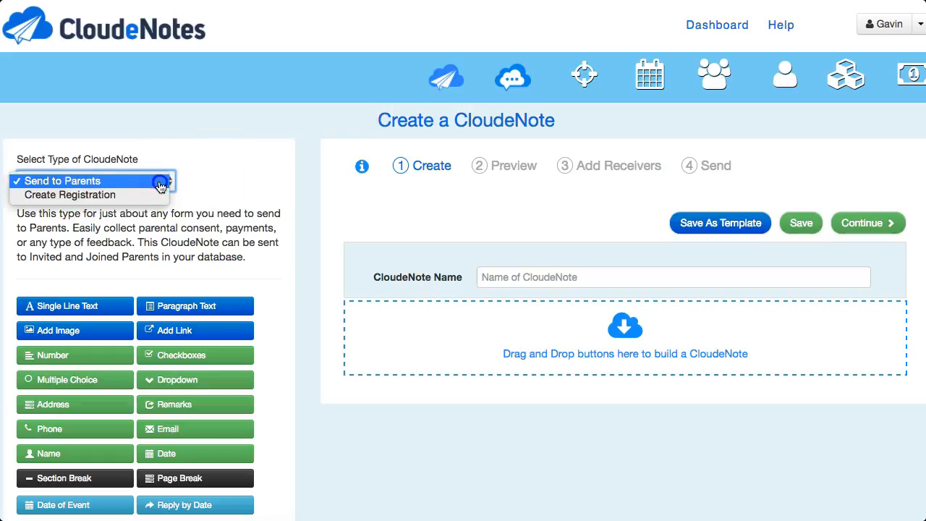
left_click(126, 196)
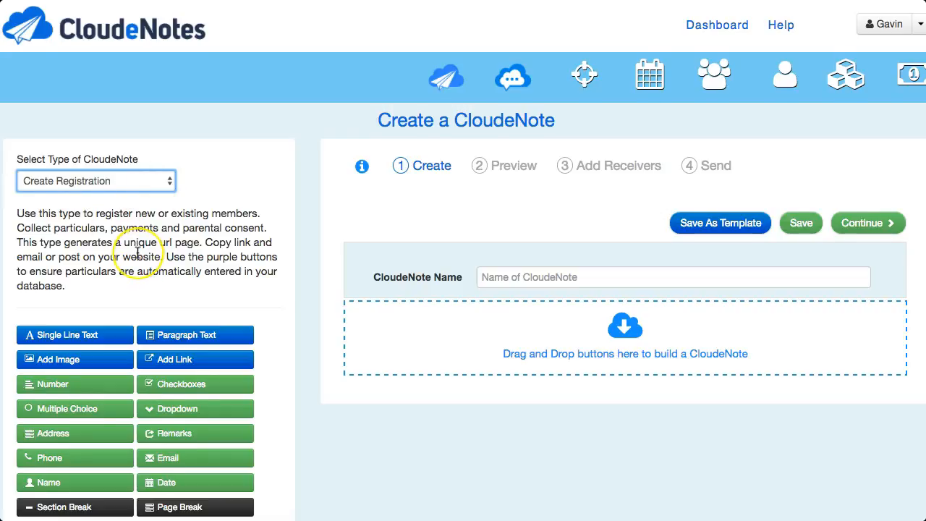
scroll(138, 253, "down", 3)
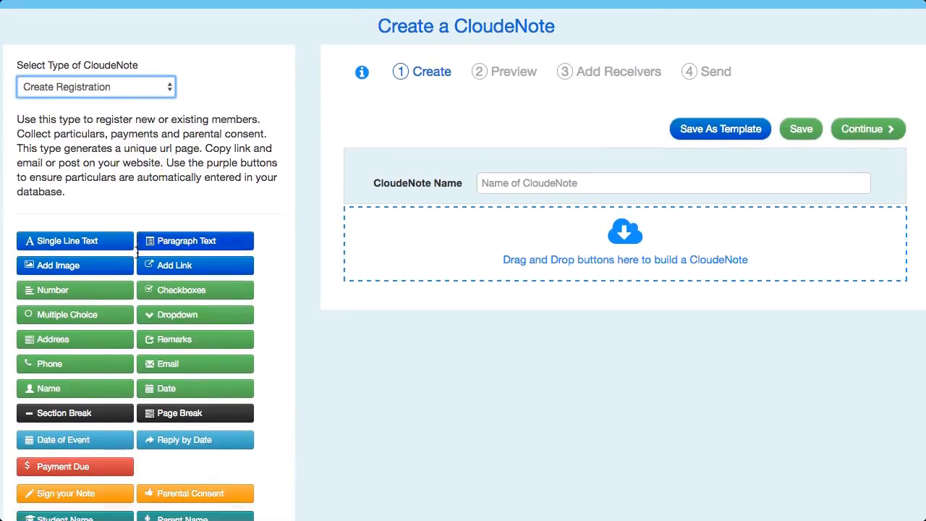
scroll(136, 250, "down", 3)
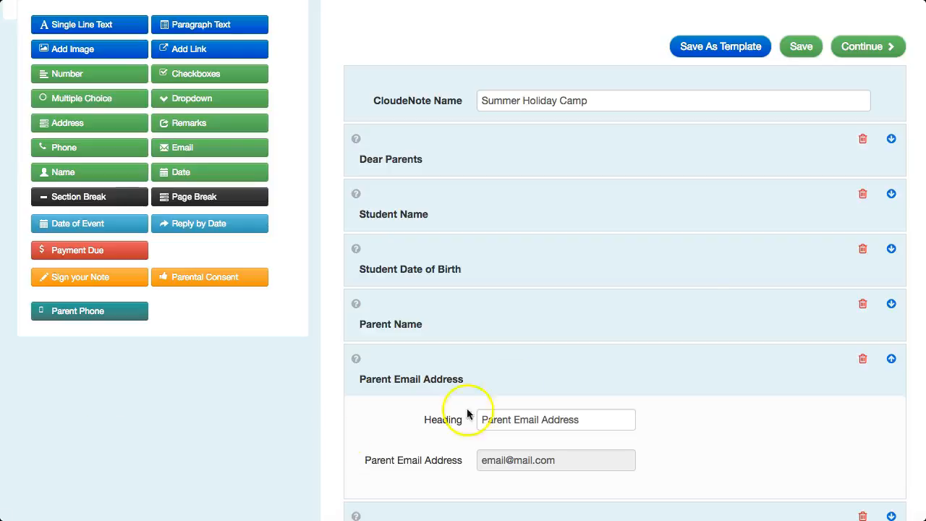
Expand the Dear Parents section to examine its heading and detail text, and collapse it again
left_click(892, 141)
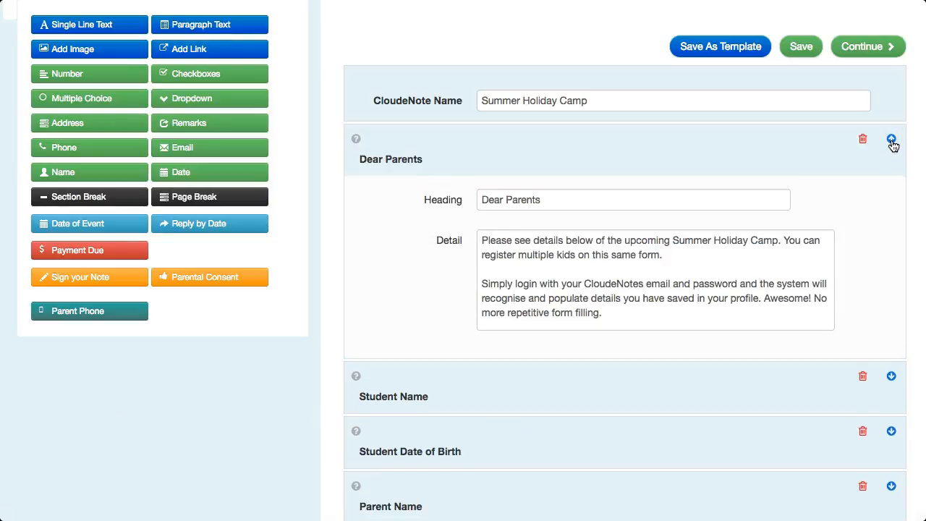
left_click(892, 142)
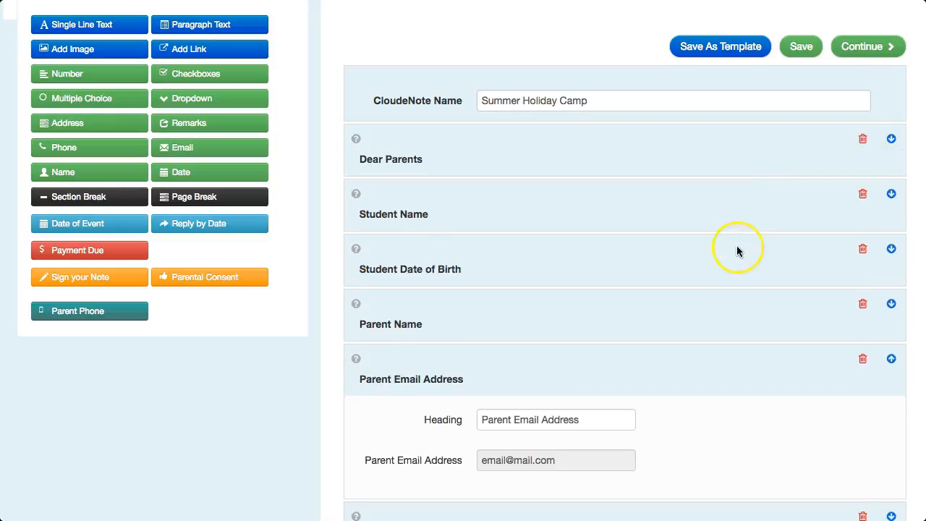
Add a Parent Phone field between Parent Email Address and Parent Address, with the heading "Parent Mobile Phone"
scroll(738, 251, "down", 1)
scroll(304, 427, "down", 1)
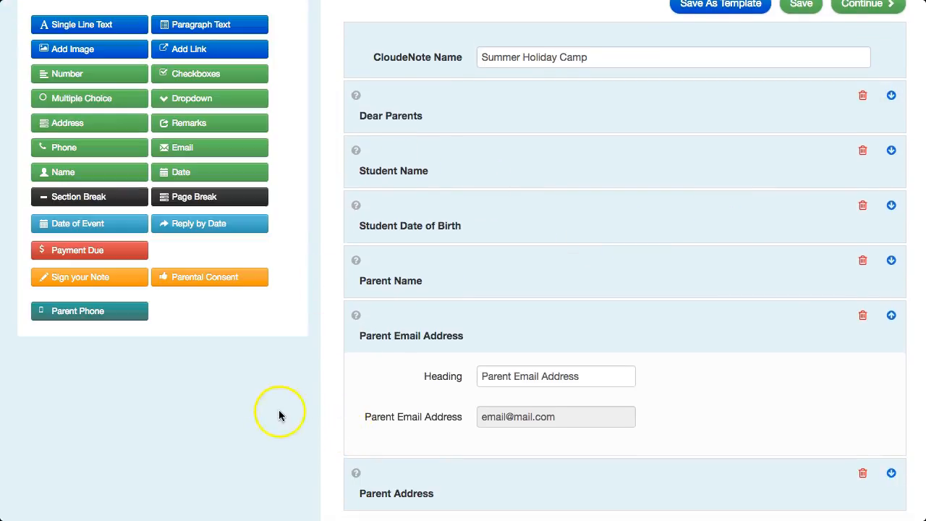
scroll(167, 362, "down", 1)
left_click_drag(114, 314, 518, 460)
left_click(513, 407)
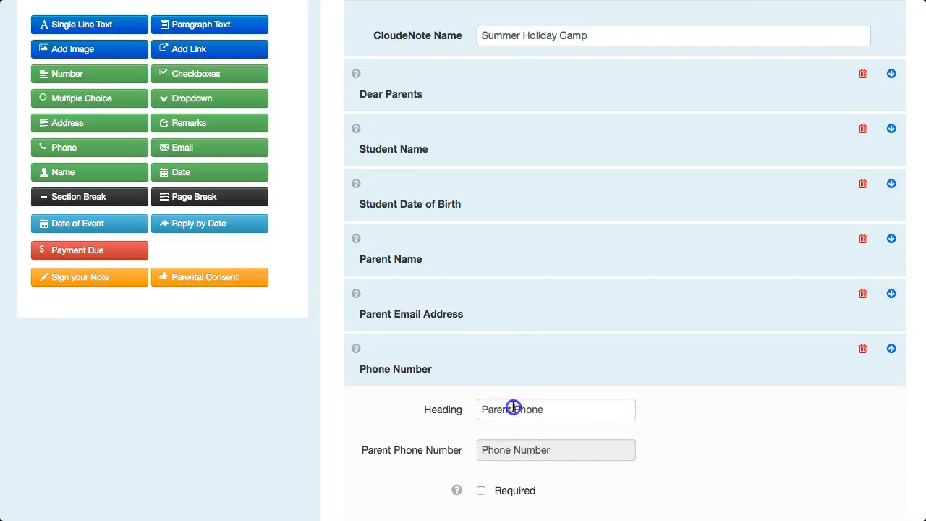
type("Mobile")
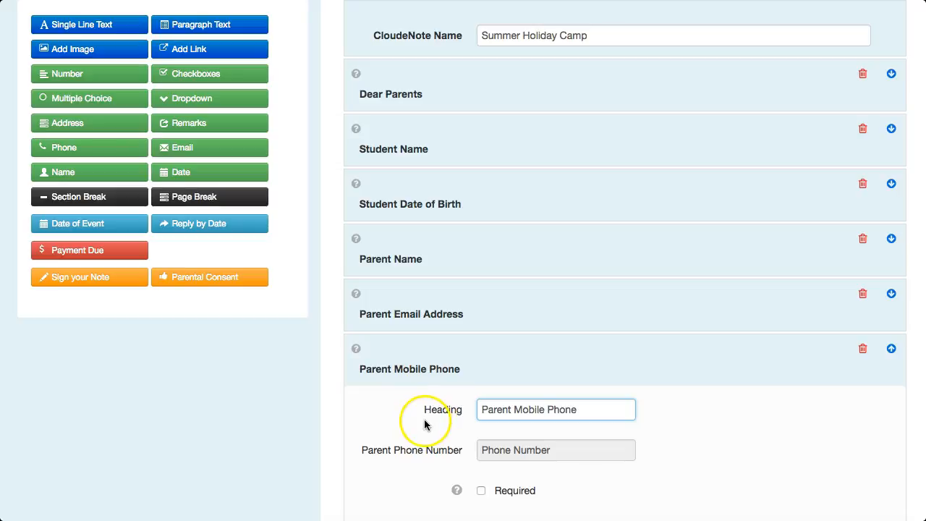
Add a Payment Due block below Parent Address, with the heading "Summer Camp Payment" and the item description "2 Day Camp"
scroll(425, 425, "down", 1)
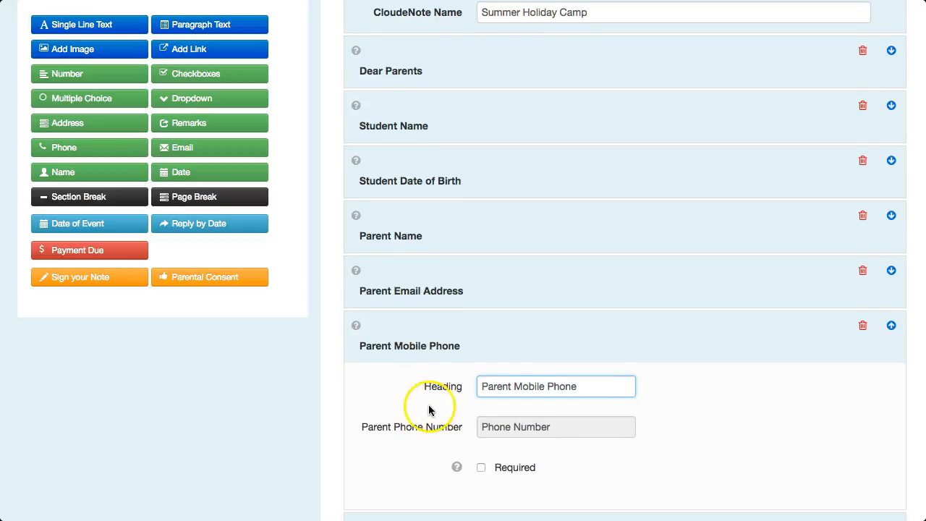
scroll(334, 391, "down", 5)
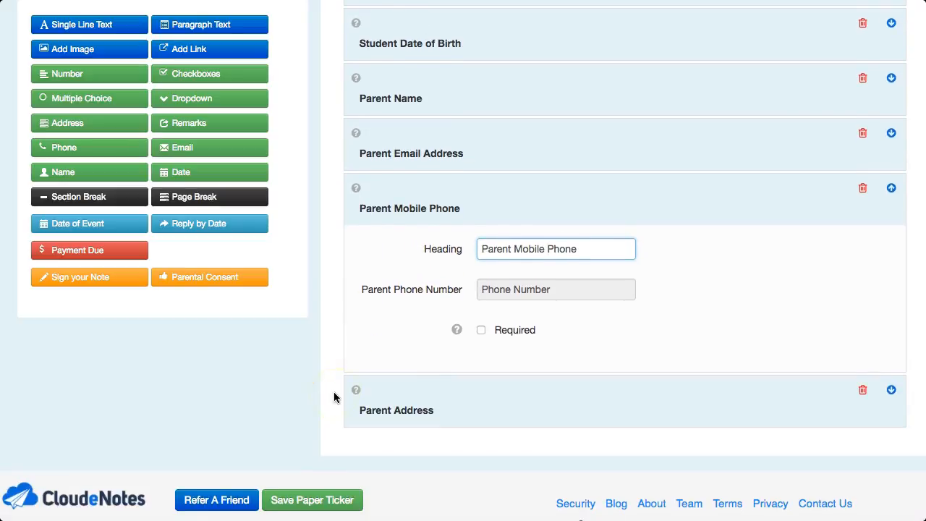
left_click_drag(120, 250, 635, 439)
scroll(535, 429, "down", 5)
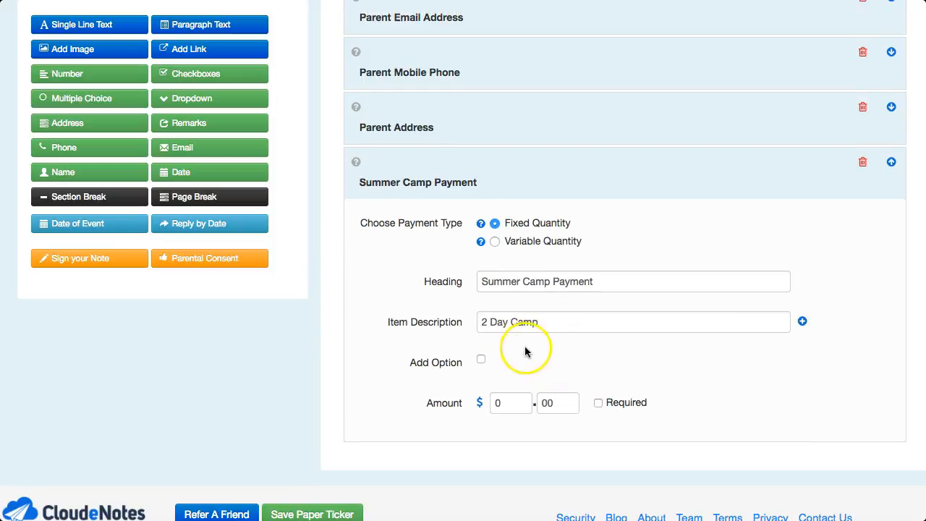
scroll(524, 351, "down", 1)
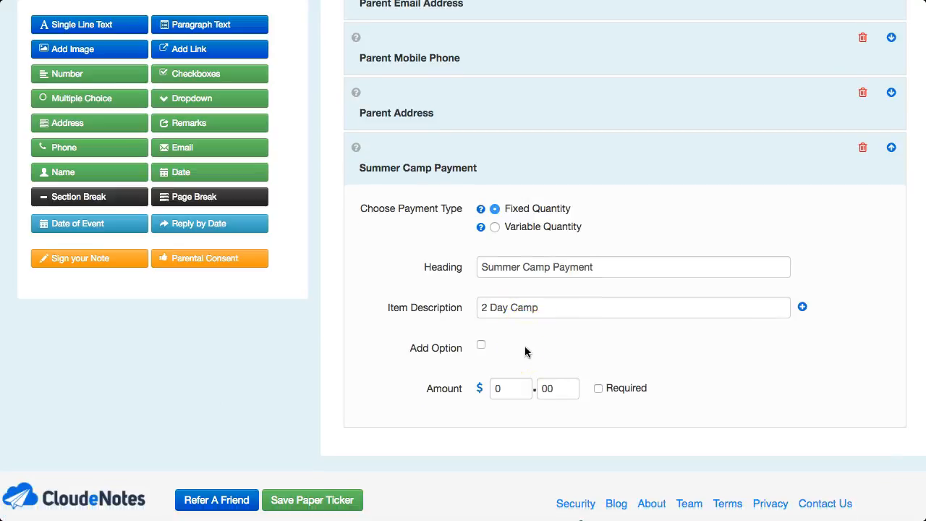
Add an option "Select days" to the 2 Day Camp item with the choices Mon, Tues, Wed and Thurs
left_click(481, 347)
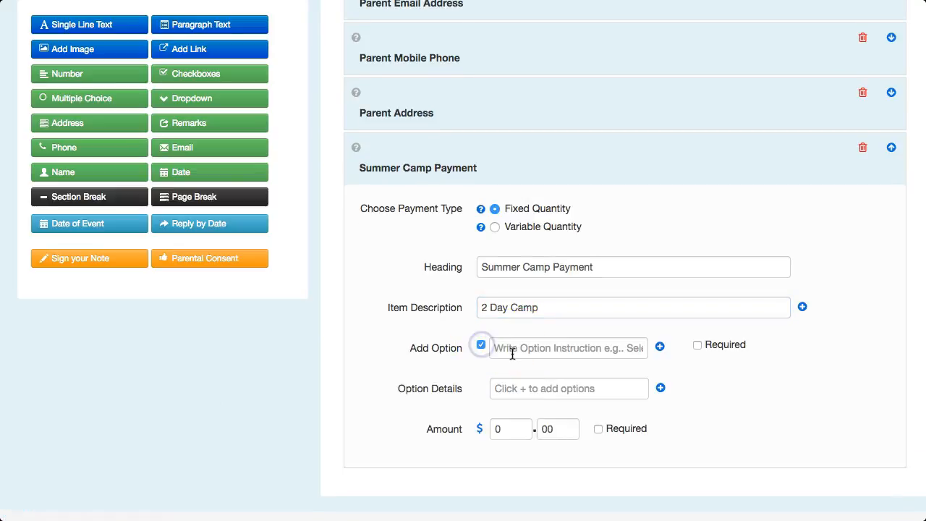
left_click(512, 350)
type("Select days")
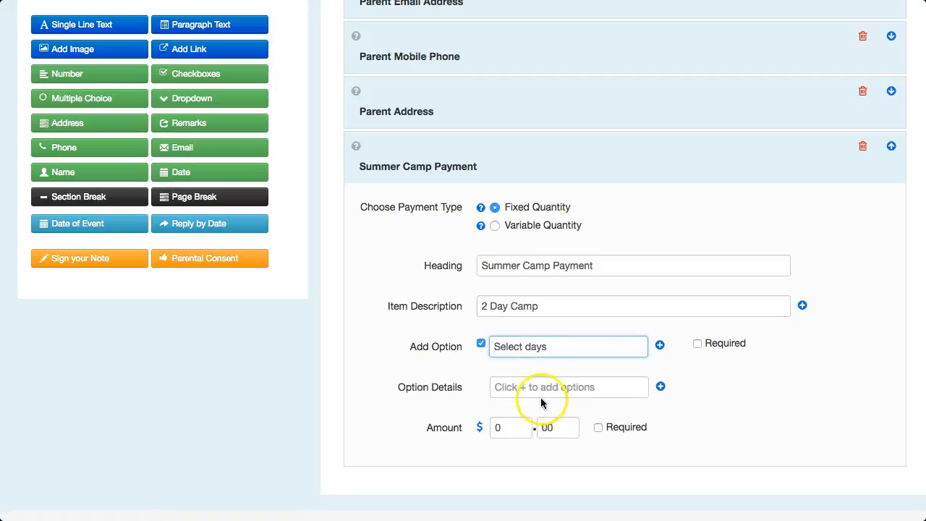
left_click(525, 389)
type("Mon")
left_click(660, 387)
left_click(552, 416)
type("Tu")
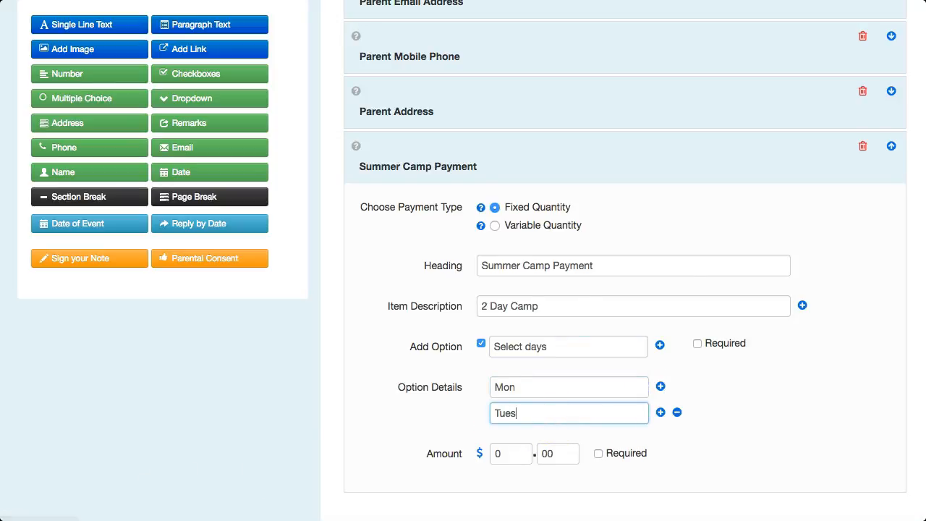
type("es")
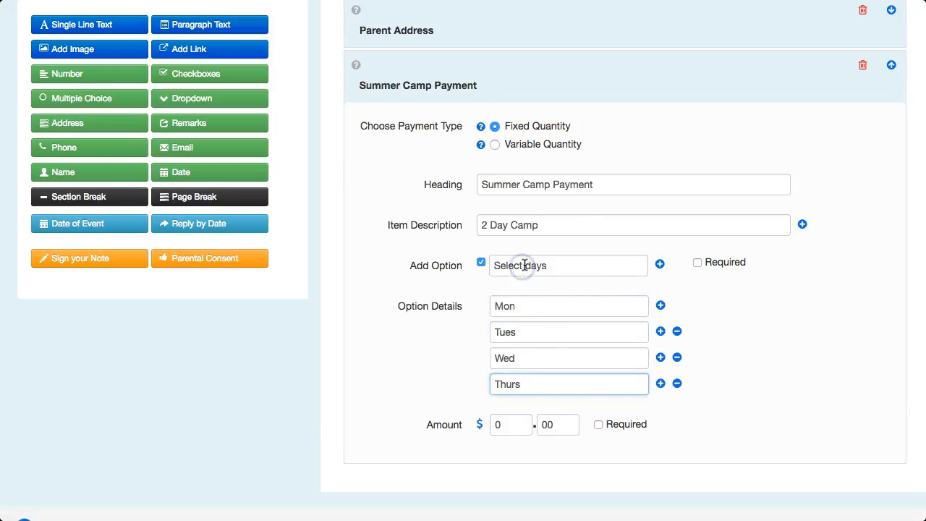
Change the 2 Day Camp option instruction to "Select first day"
left_click(523, 265)
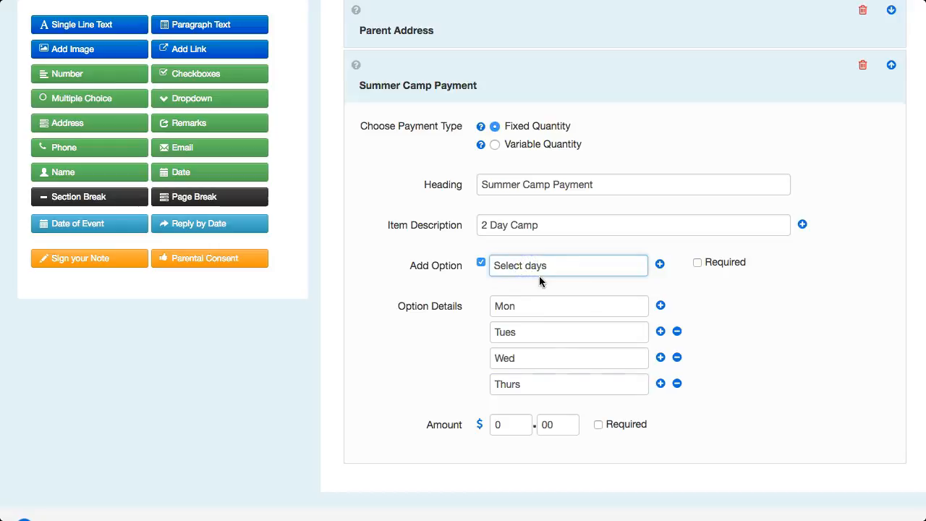
type("first")
left_click(568, 267)
key("BackSpace")
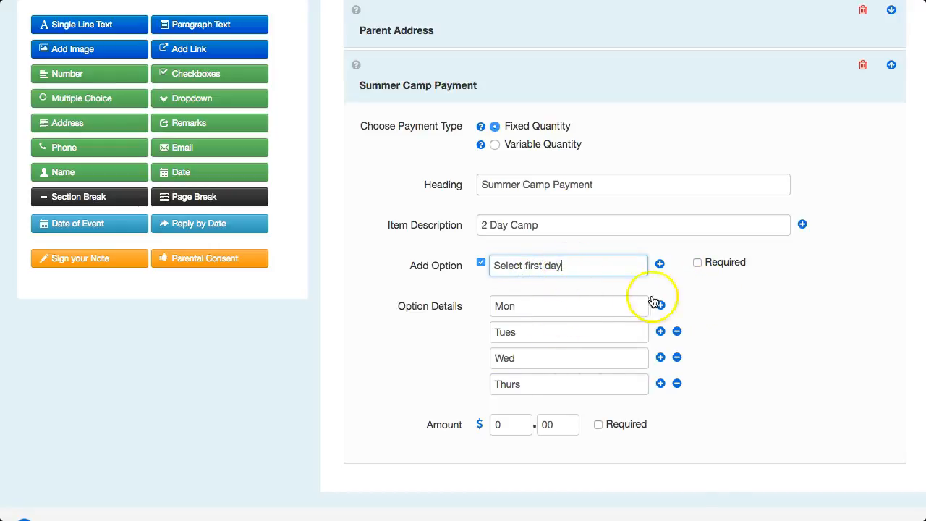
Add a second 2 Day Camp option, "Select second day", with choices Mon, Tues, Wed and Thurs, and set the amount to $100.00
scroll(676, 315, "down", 1)
left_click(660, 228)
scroll(533, 408, "down", 3)
left_click(504, 307)
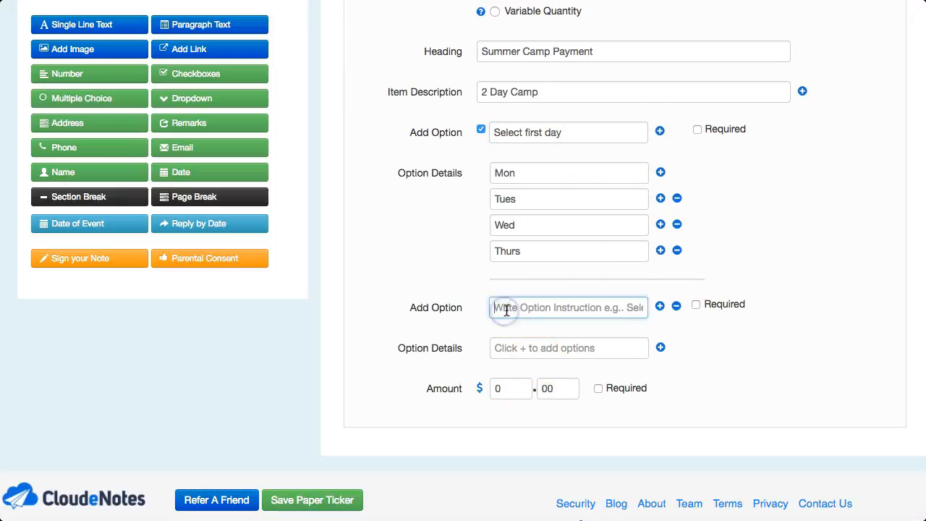
type("Select second d")
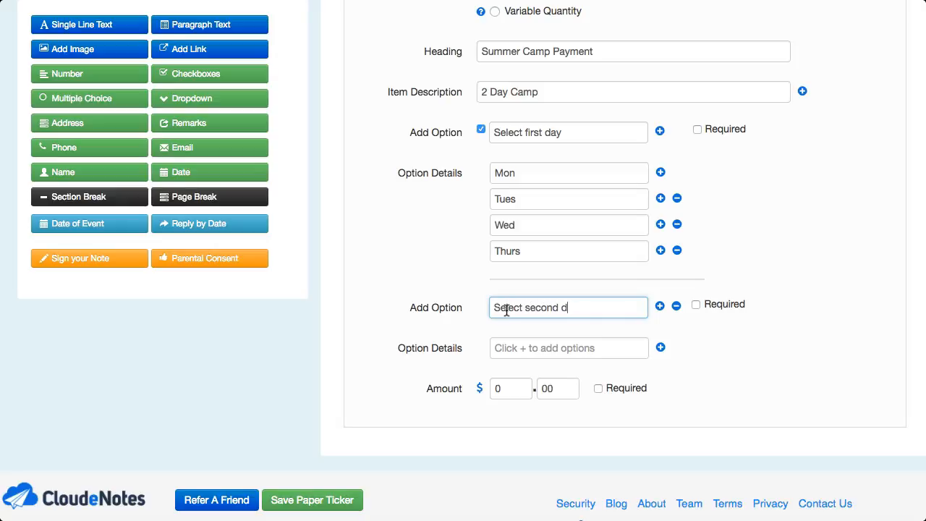
left_click(508, 348)
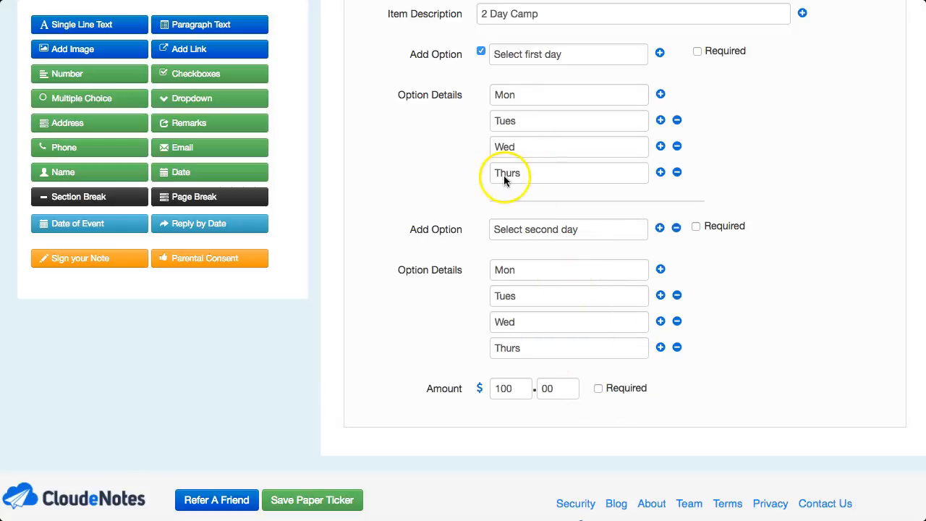
Add a payment item "1 Day Camp" with a "Select day" option offering Mon, Tues, Wed and Thurs, and an amount of $50.00
scroll(504, 175, "up", 2)
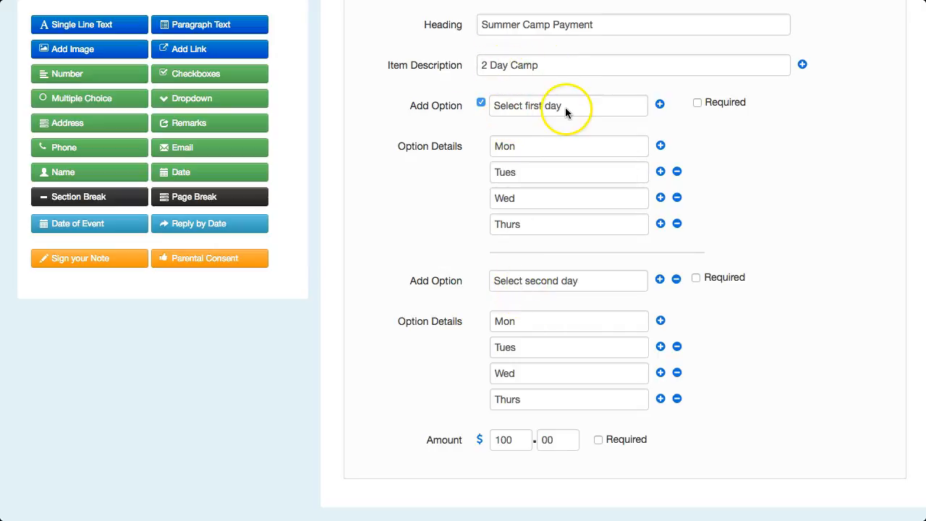
scroll(375, 322, "down", 1)
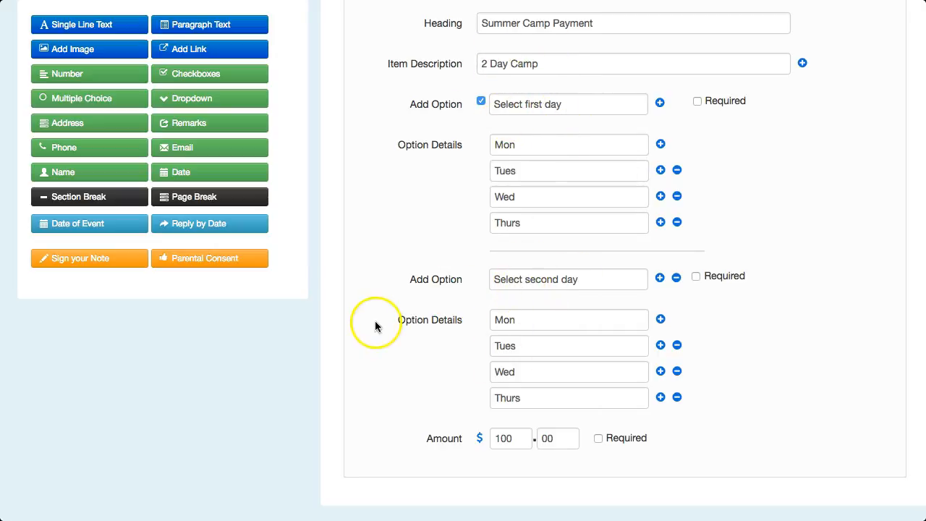
scroll(781, 178, "up", 1)
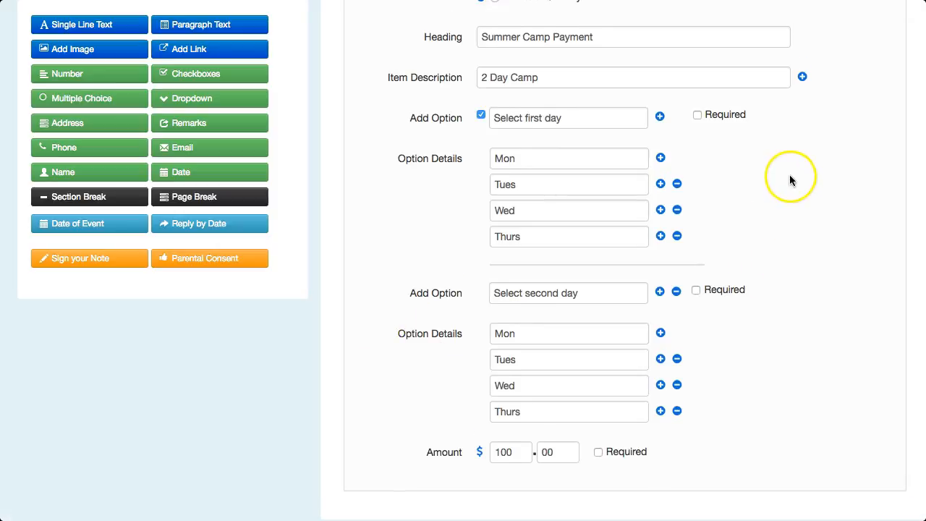
left_click(802, 77)
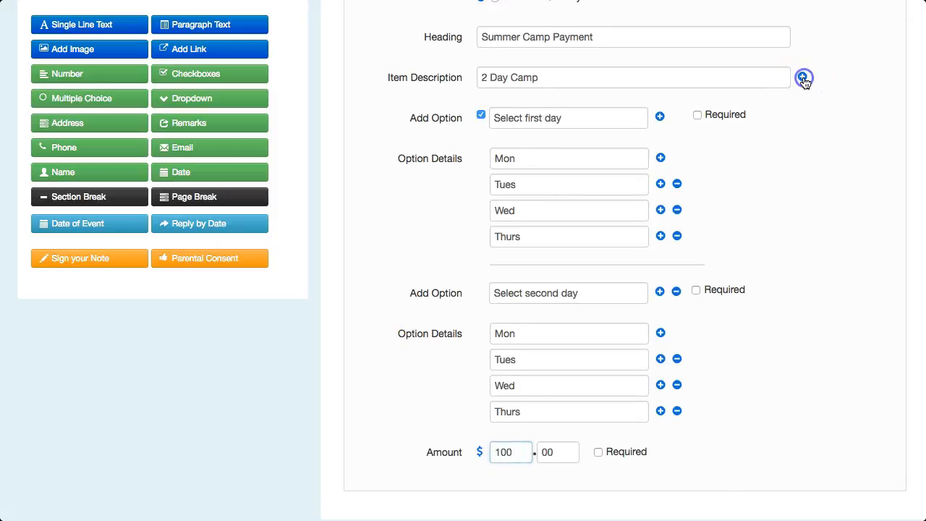
scroll(781, 150, "down", 3)
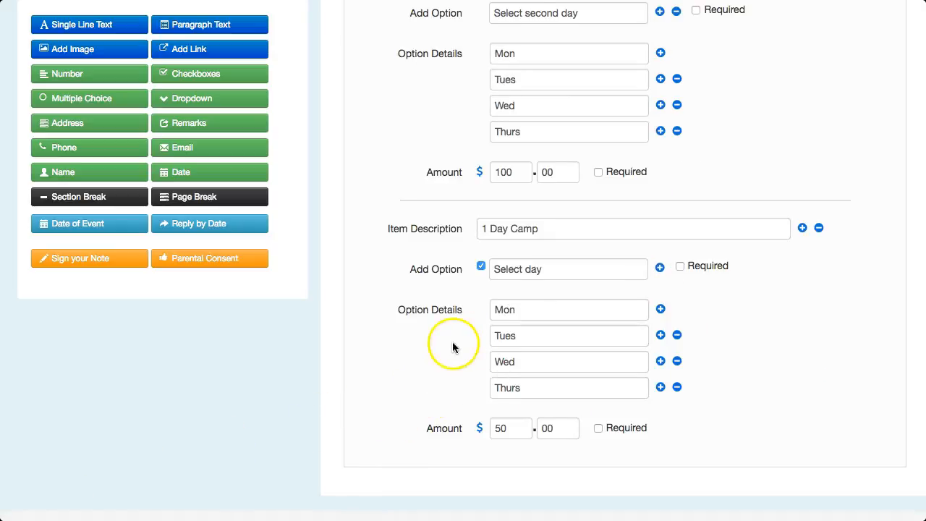
Add another payment item below 1 Day Camp with the description "Insurance"
scroll(443, 354, "down", 1)
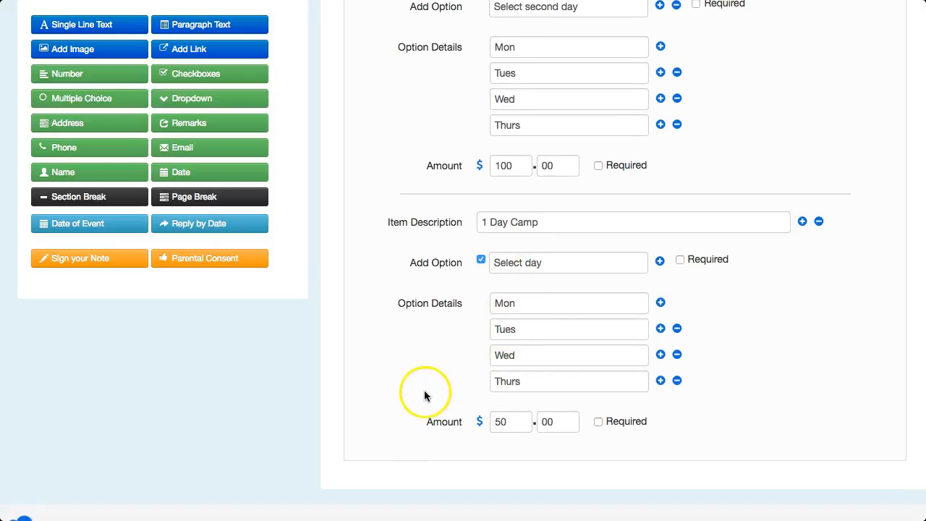
scroll(423, 391, "down", 2)
scroll(424, 393, "down", 2)
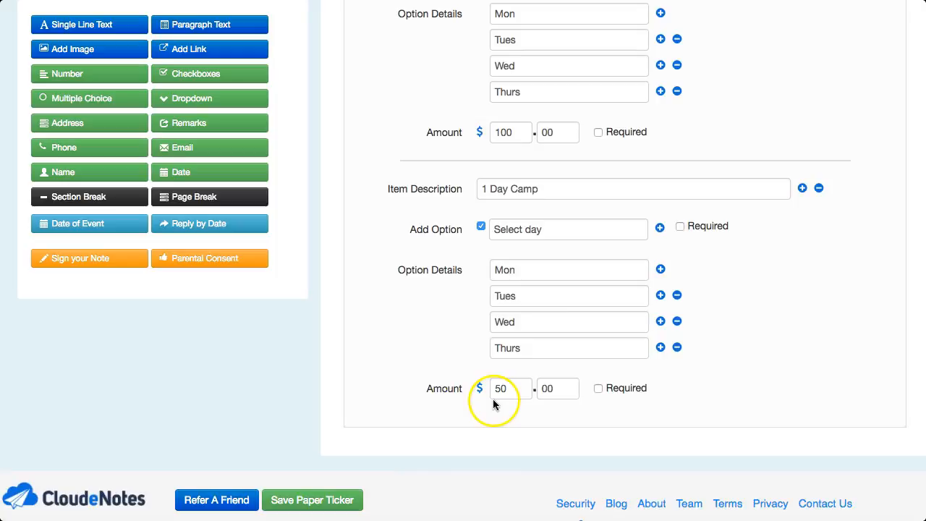
scroll(697, 379, "up", 5)
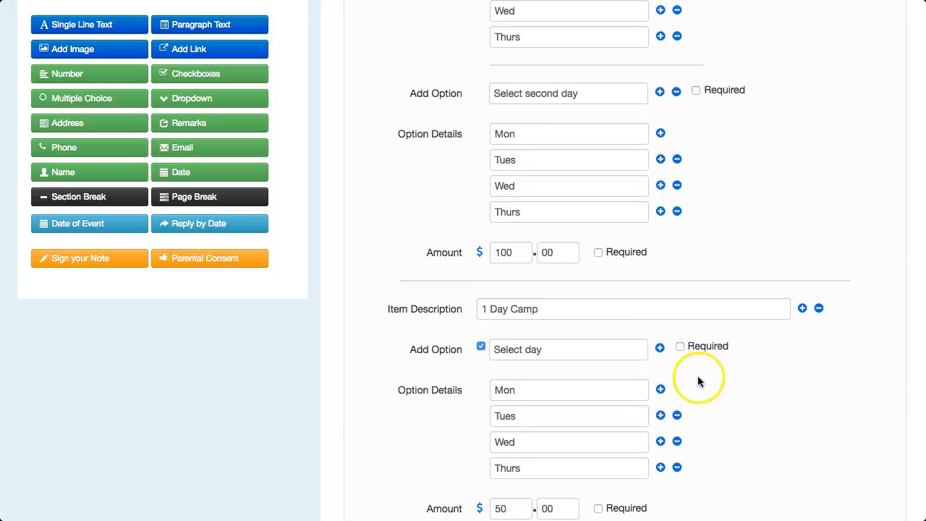
scroll(699, 372, "down", 1)
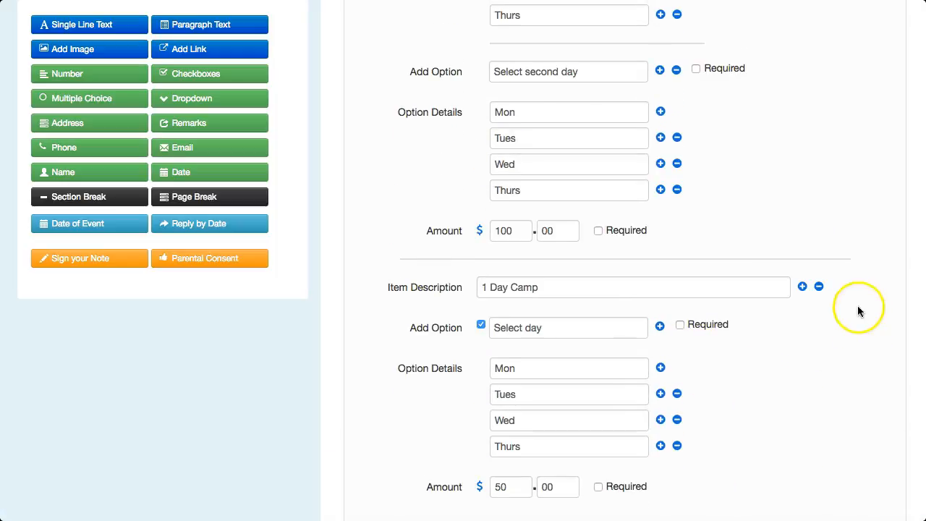
left_click(802, 287)
scroll(715, 371, "down", 1)
scroll(716, 371, "down", 3)
left_click(507, 443)
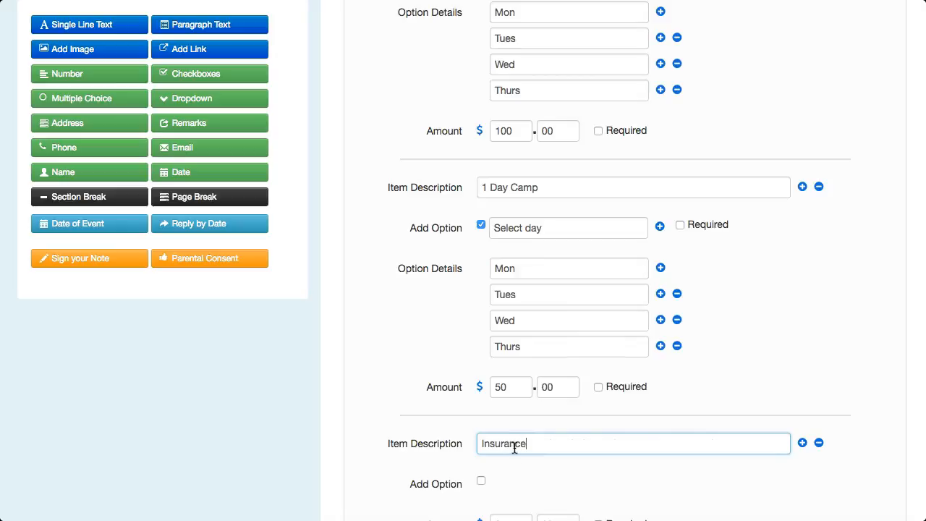
type("Insurance")
Set the Insurance amount to $20.00 and make it required
scroll(510, 443, "down", 4)
left_click(491, 429)
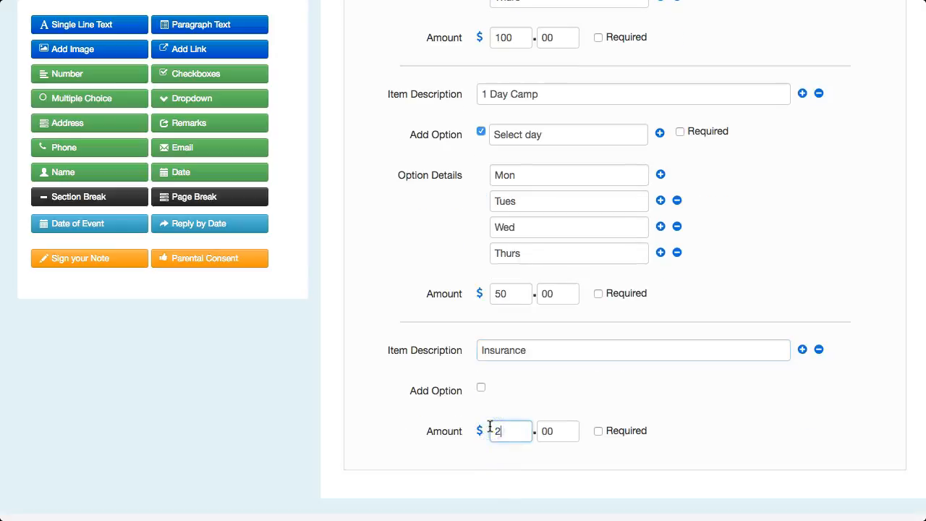
type("20")
left_click(597, 430)
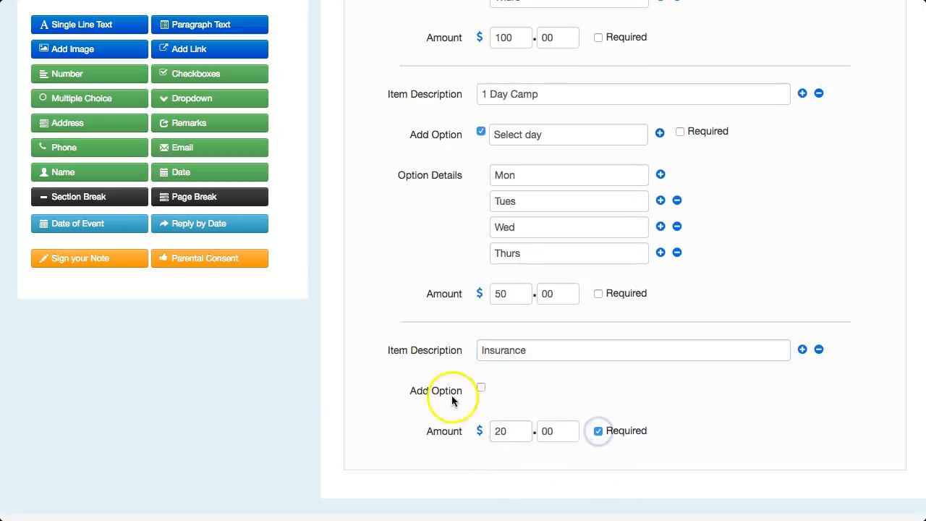
Add a Parental Consent section at the end of the form, below the Summer Camp Payment block
left_click_drag(221, 263, 626, 492)
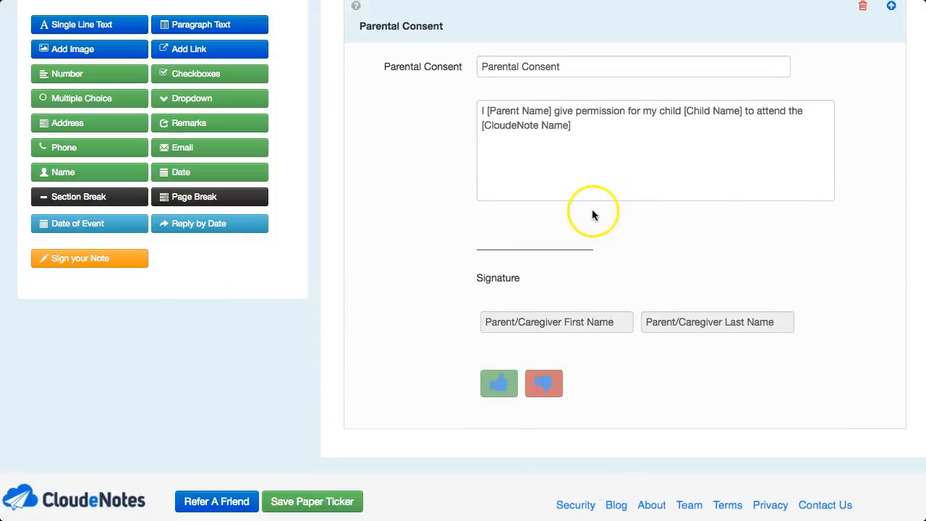
scroll(592, 215, "up", 3)
scroll(512, 195, "up", 10)
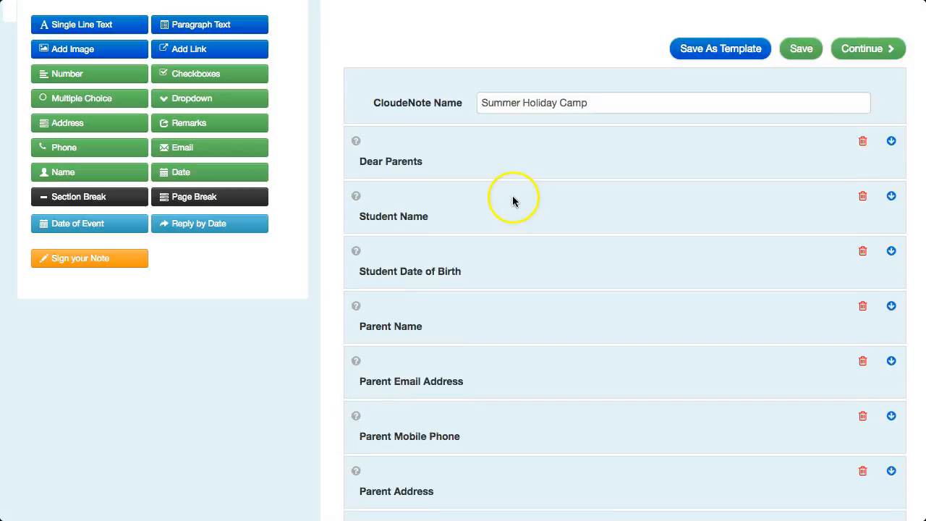
Continue to the preview stage and look over the Summer Holiday Camp form from the introduction through the parental consent and signature
left_click(873, 109)
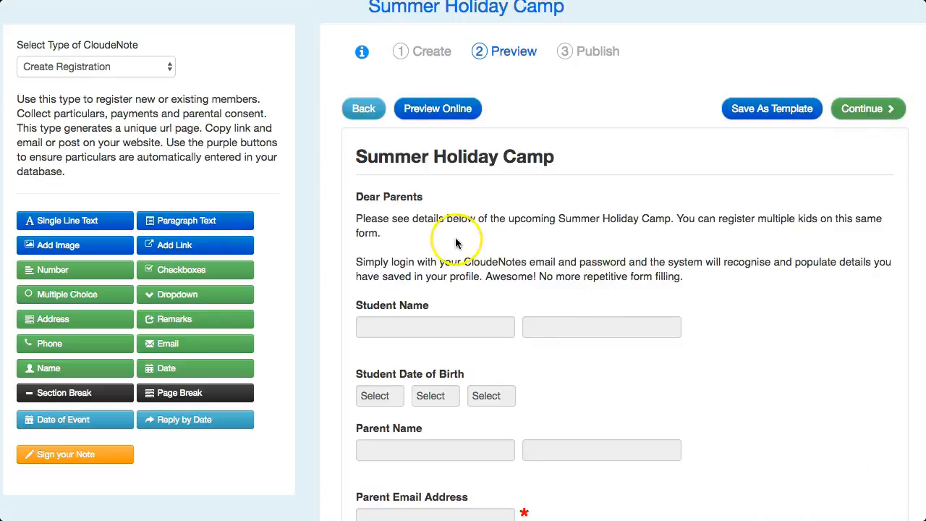
scroll(457, 242, "down", 2)
scroll(456, 247, "down", 4)
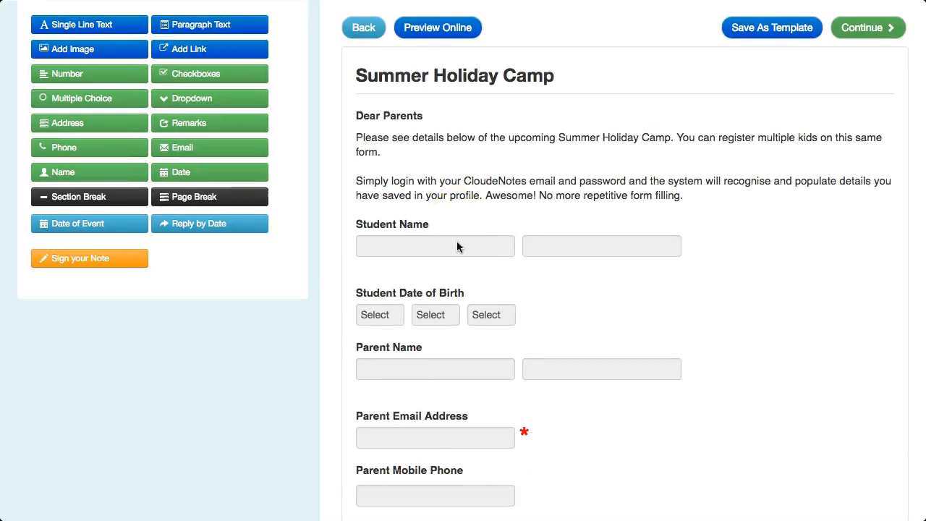
scroll(457, 247, "down", 10)
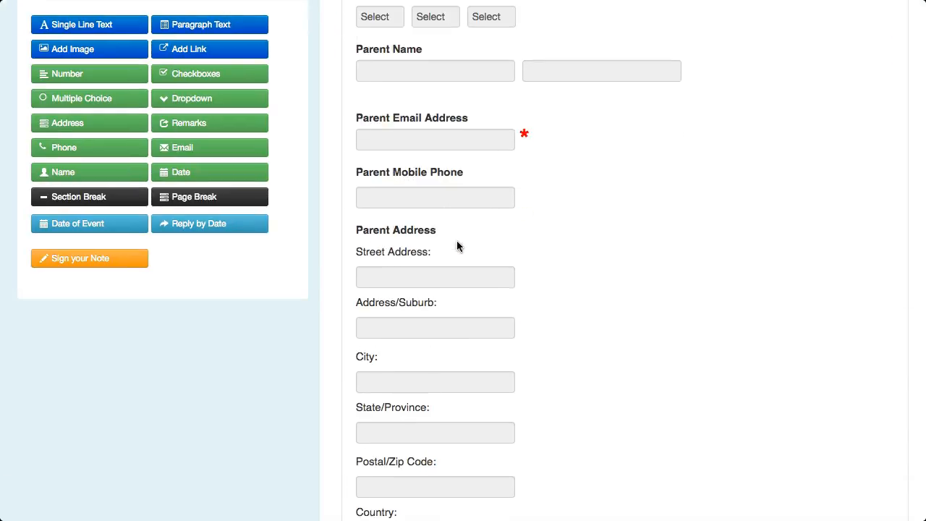
scroll(456, 246, "down", 9)
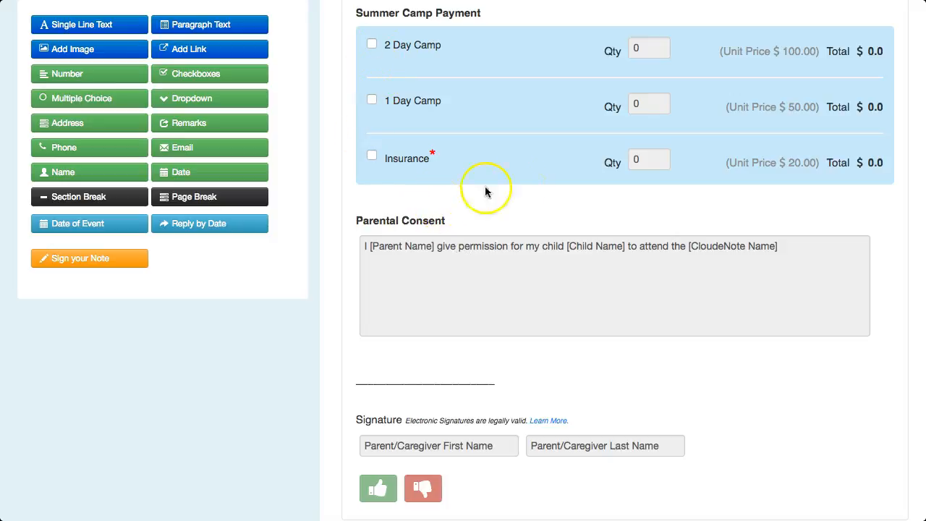
scroll(477, 225, "up", 20)
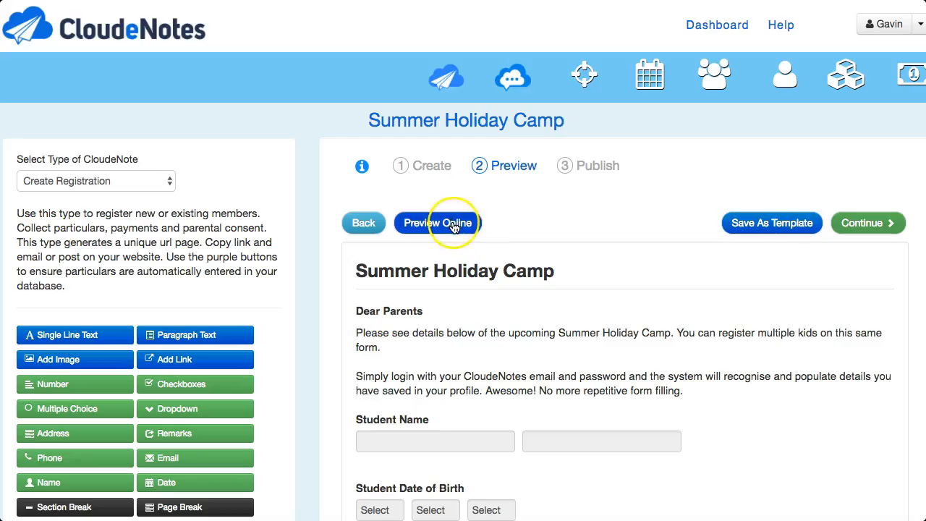
Open the online preview of the form and examine the student, parent and address fields down to the Summer Camp Payment block
left_click(454, 226)
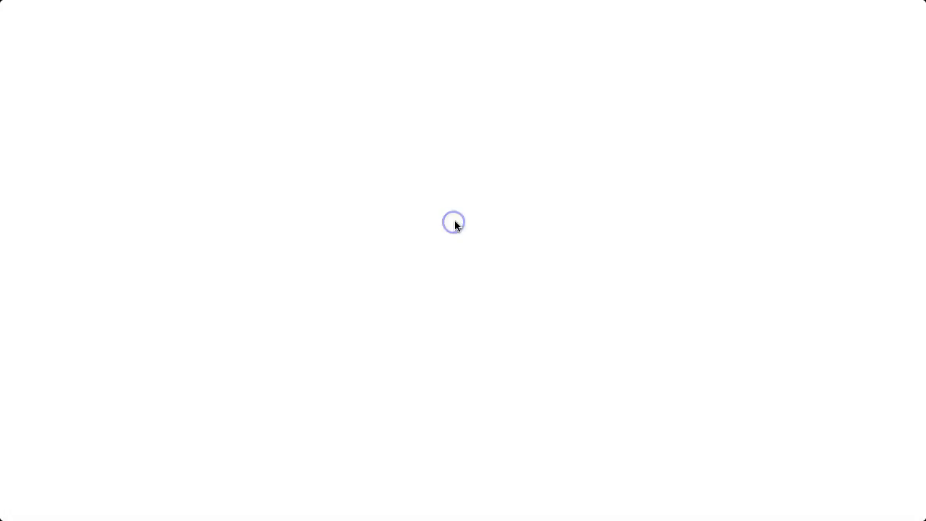
scroll(446, 193, "down", 6)
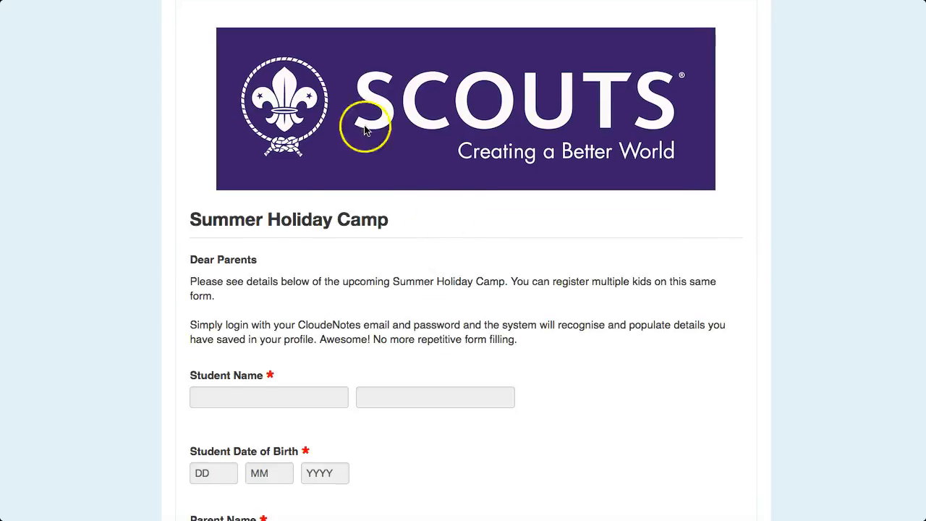
scroll(420, 193, "down", 15)
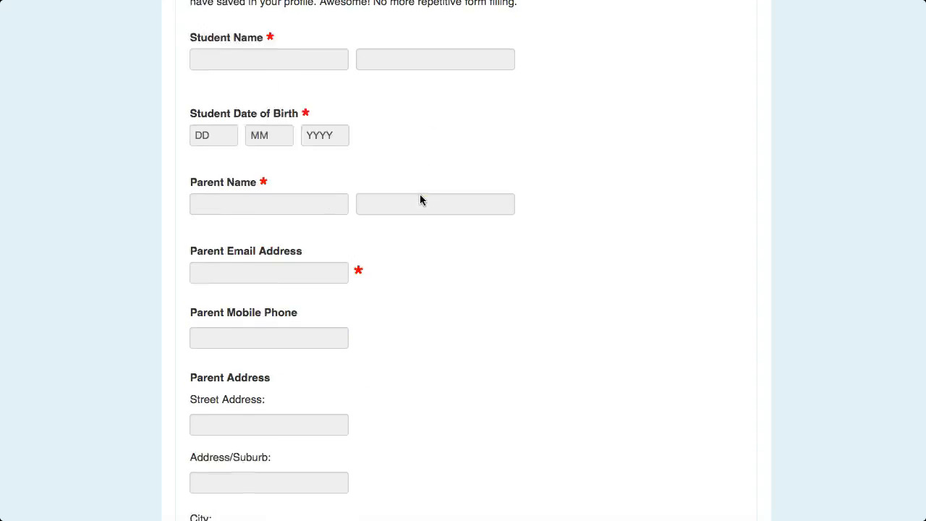
scroll(419, 199, "down", 2)
Test the 2 Day Camp option in the online preview with Mon as first day and Tues as second, and check the rest
left_click(276, 310)
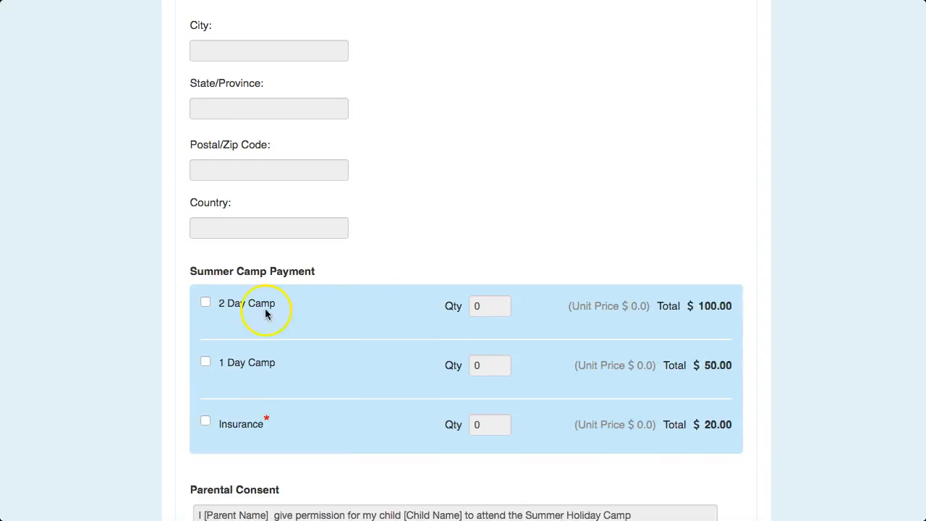
left_click(284, 360)
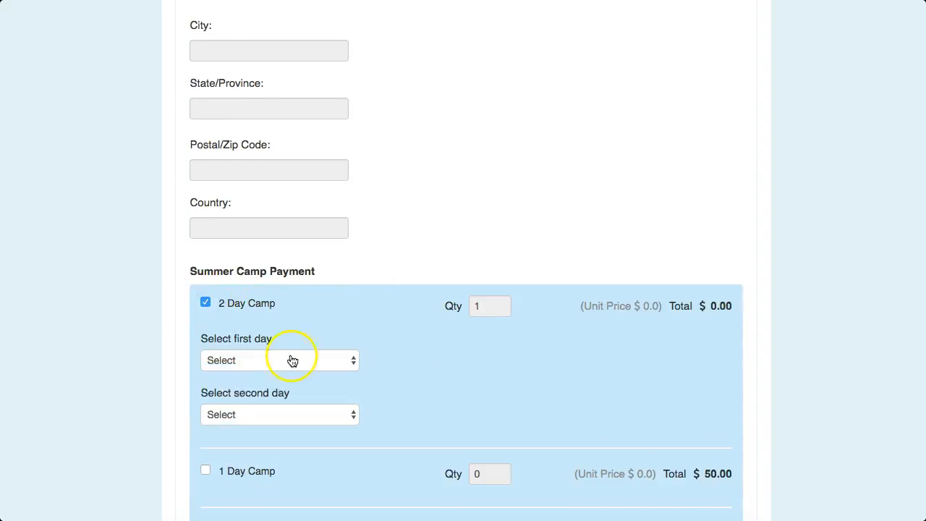
left_click(281, 374)
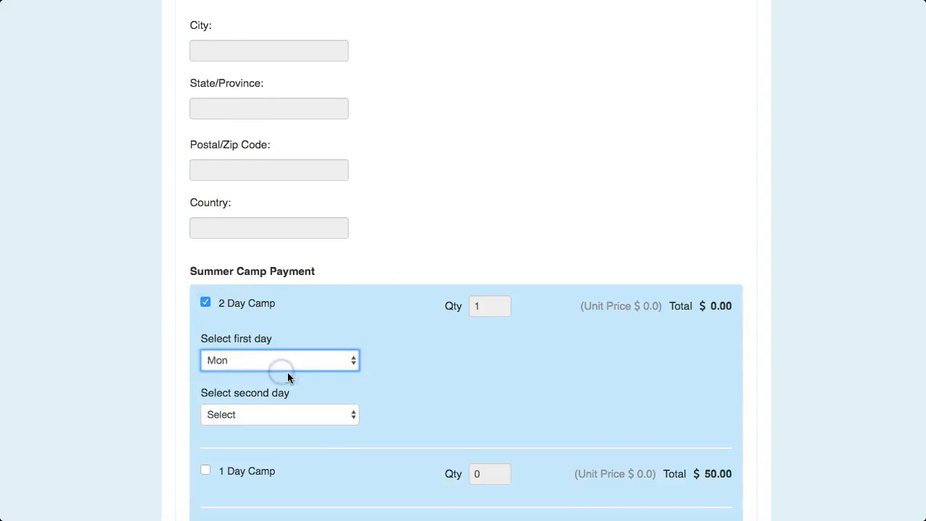
left_click(317, 423)
left_click(300, 443)
scroll(456, 410, "down", 1)
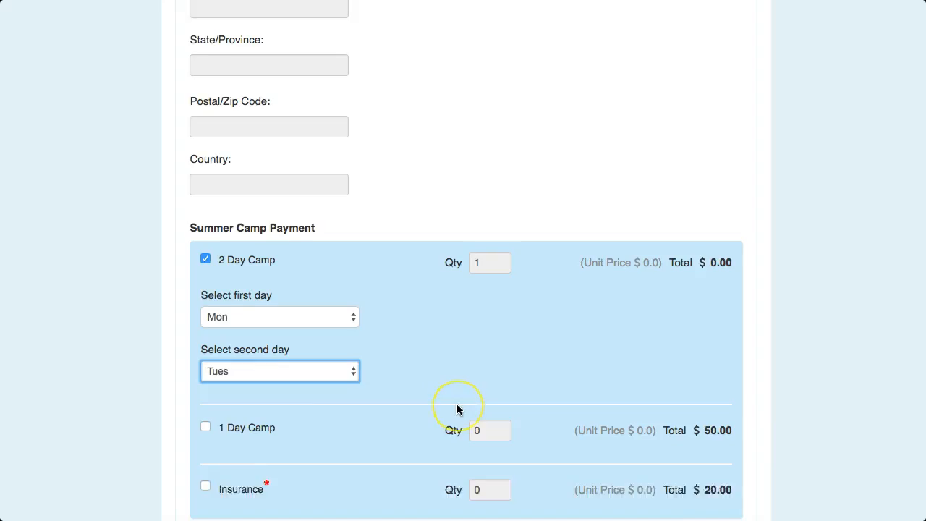
scroll(456, 409, "down", 3)
scroll(339, 424, "down", 5)
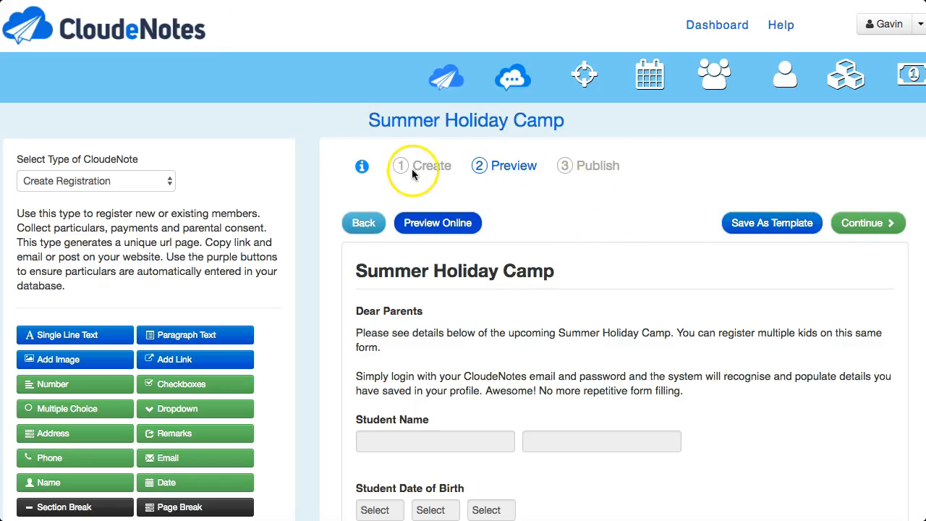
Continue to the publish stage, generate the registration form's link and copy its URL
left_click(883, 227)
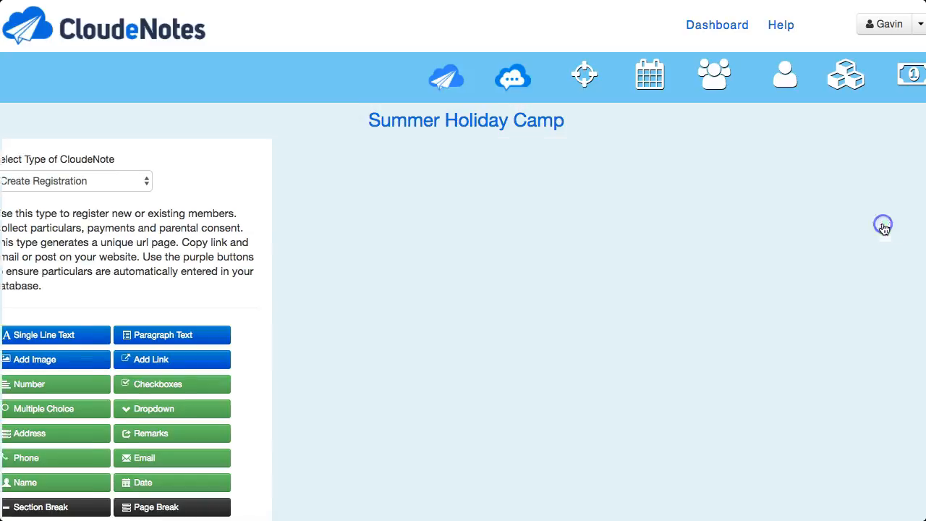
left_click(494, 317)
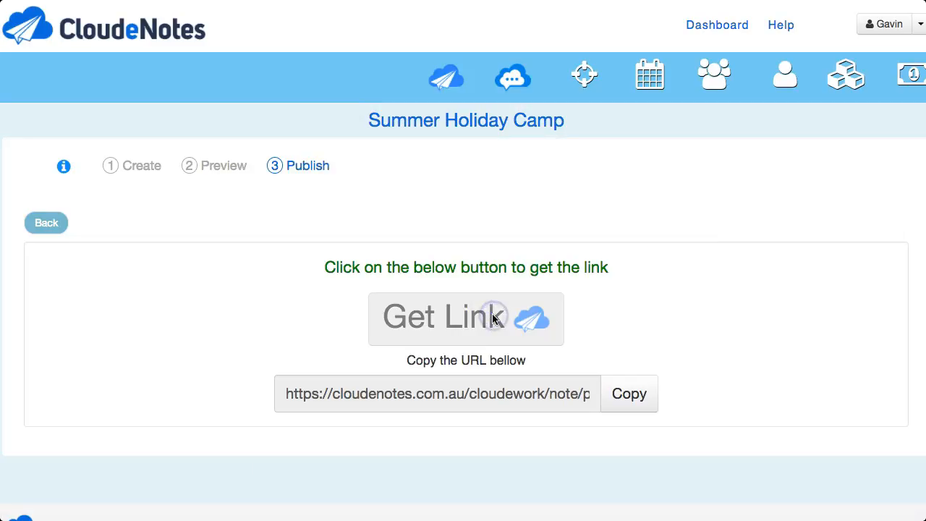
left_click(639, 401)
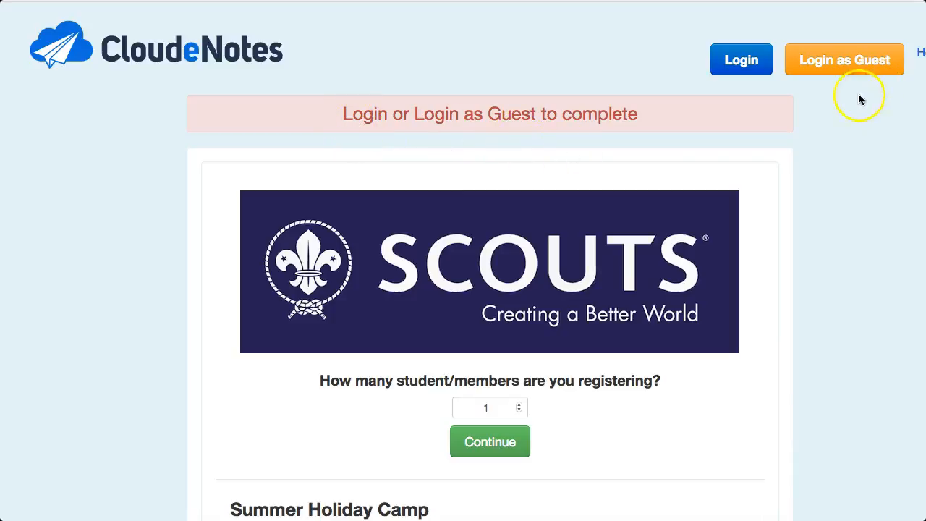
Log in to the published Summer Holiday Camp registration page with the parent's account
scroll(727, 315, "down", 1)
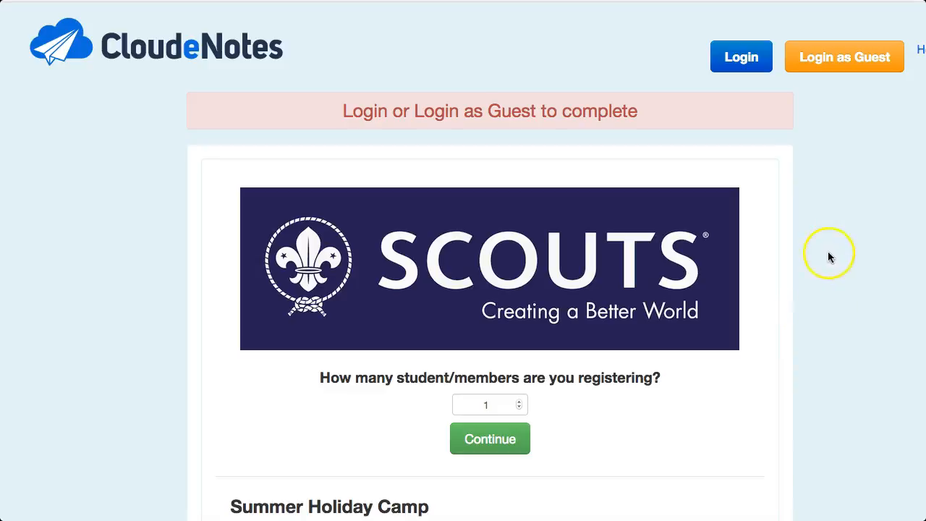
left_click(743, 60)
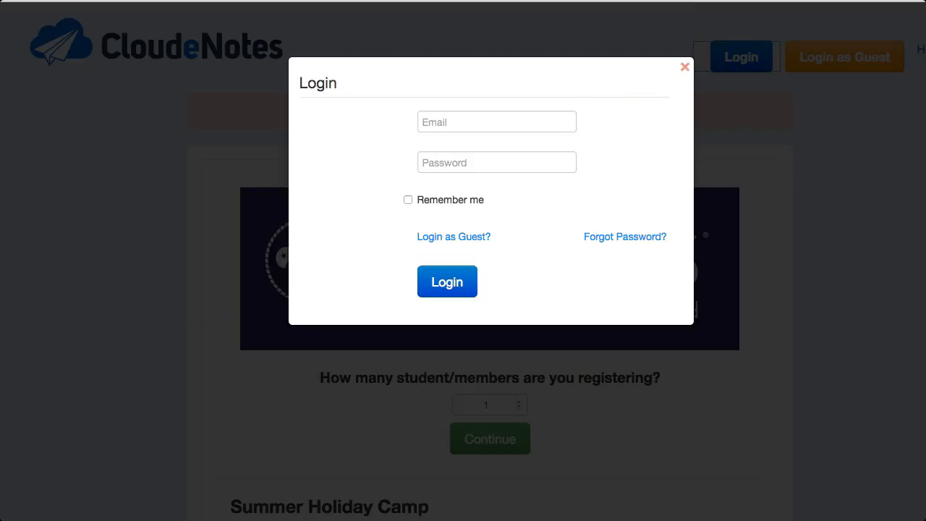
left_click(450, 283)
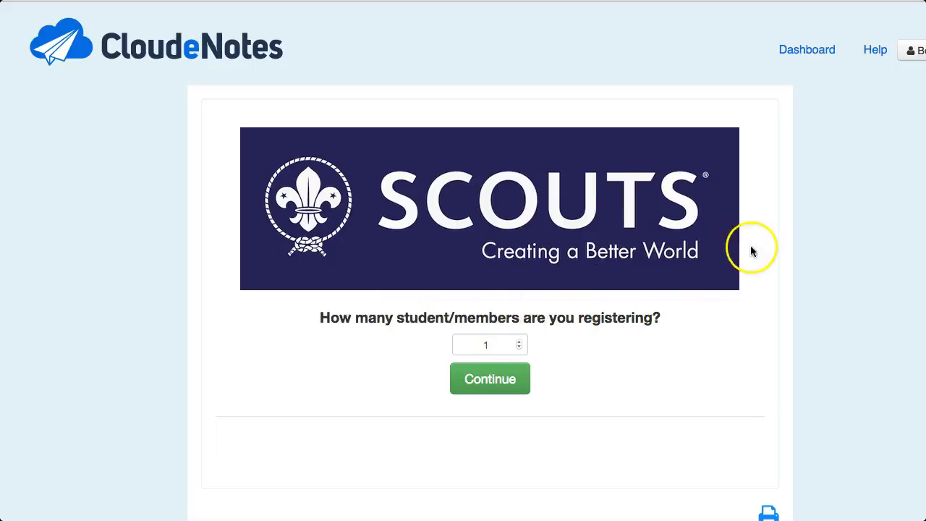
Continue to the registration form with 1 as the number of students being registered
scroll(489, 260, "right", 1)
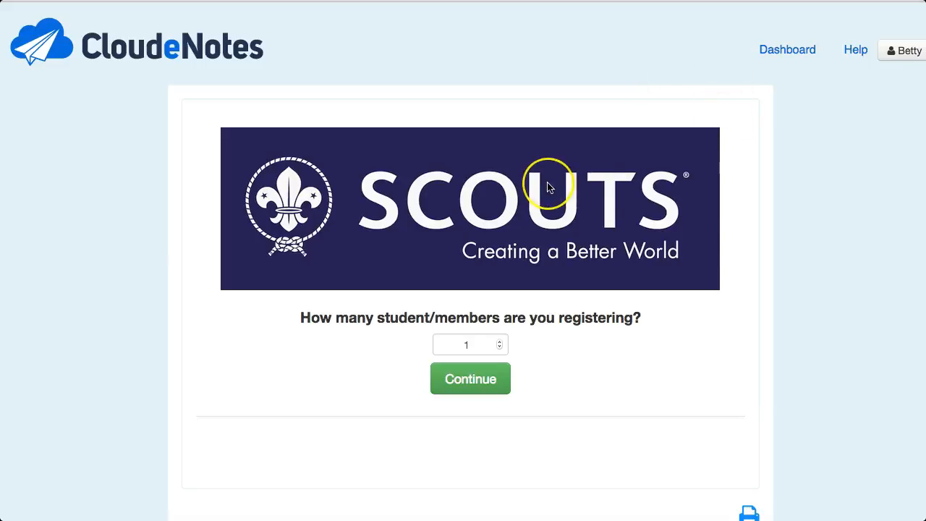
scroll(547, 187, "down", 1)
scroll(537, 176, "down", 3)
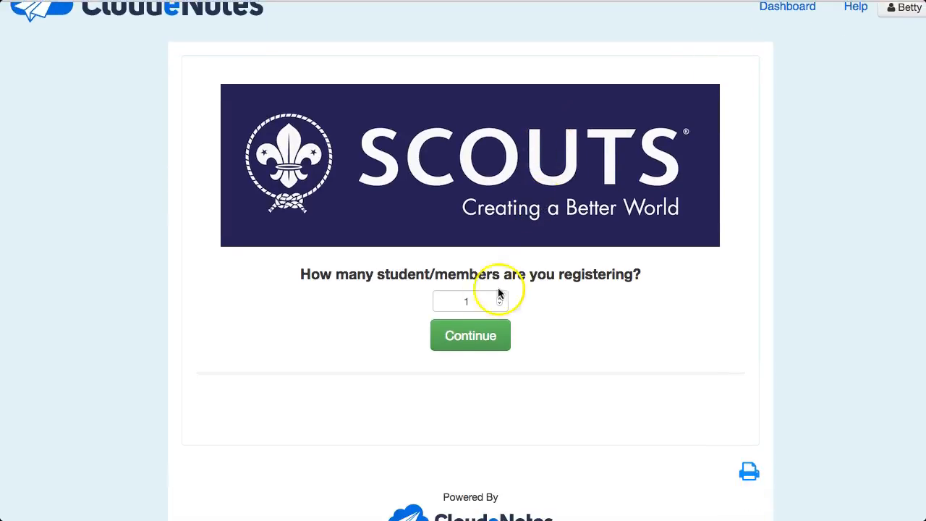
left_click(499, 299)
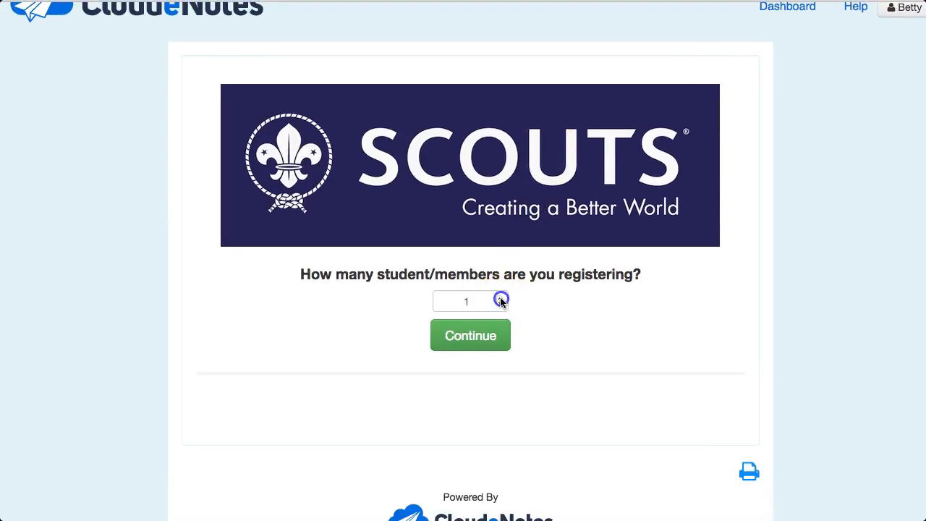
left_click(476, 343)
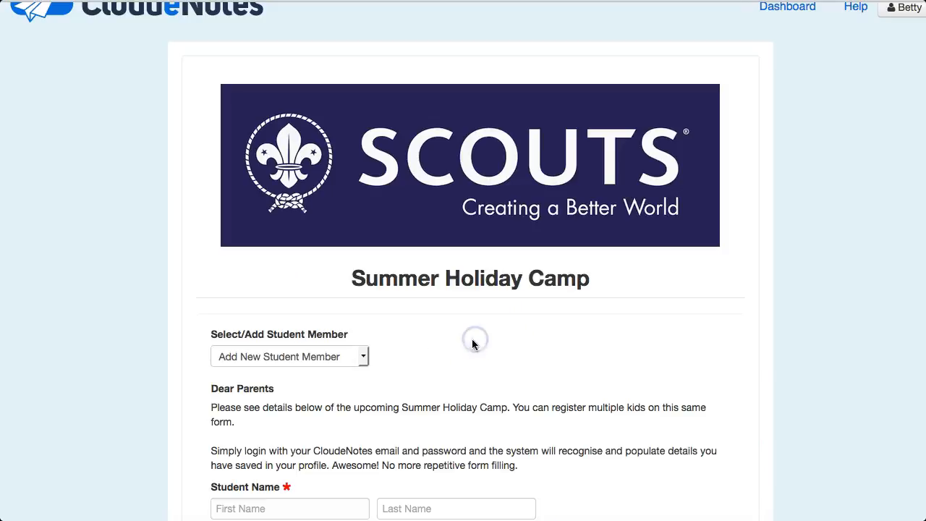
Choose the first saved student as the student member and check the student, parent contact and address fields
scroll(455, 345, "down", 3)
scroll(455, 350, "down", 3)
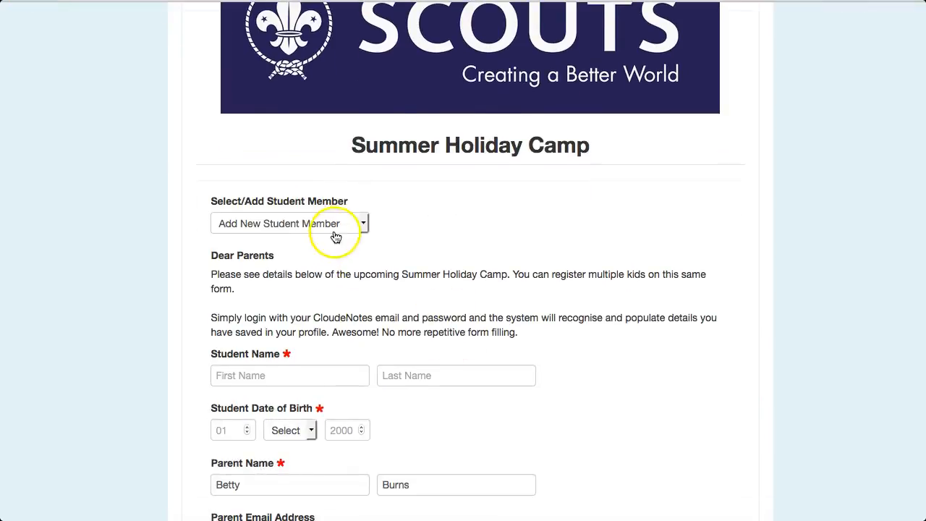
left_click(298, 223)
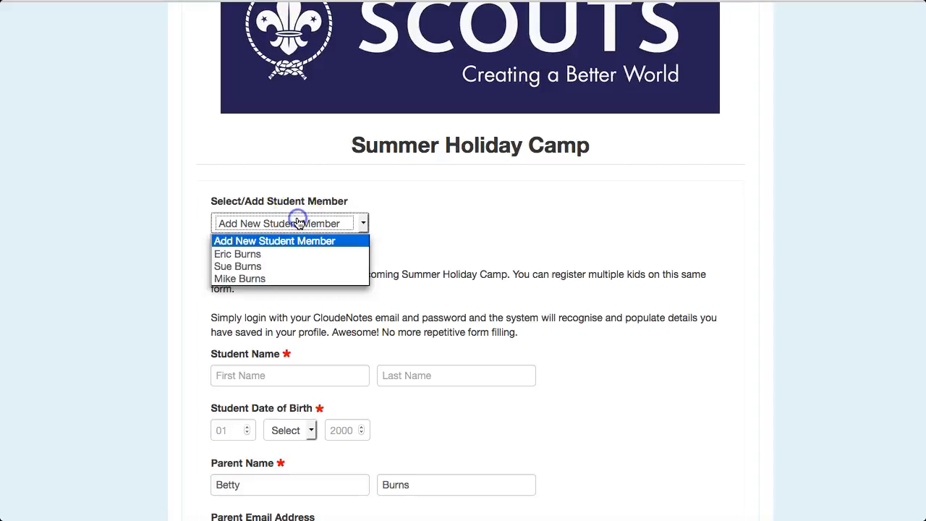
left_click(255, 255)
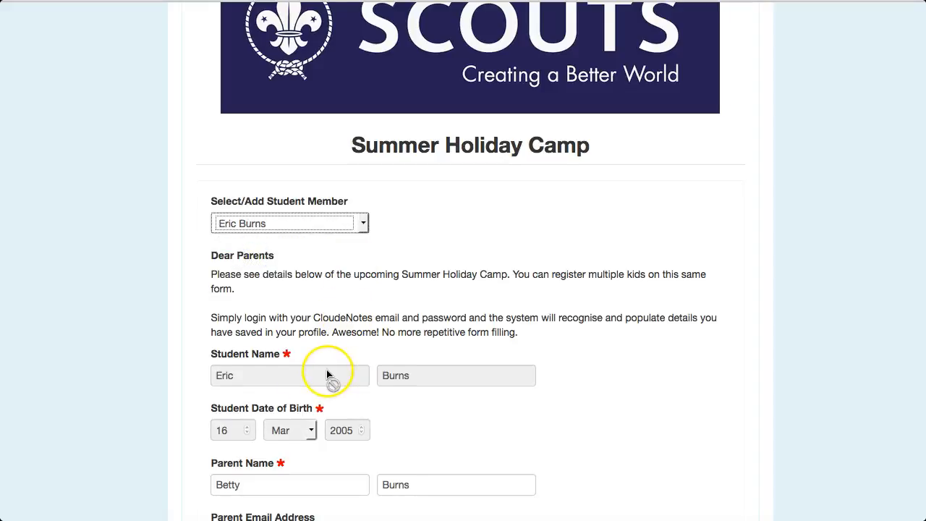
scroll(327, 370, "down", 1)
scroll(326, 371, "down", 4)
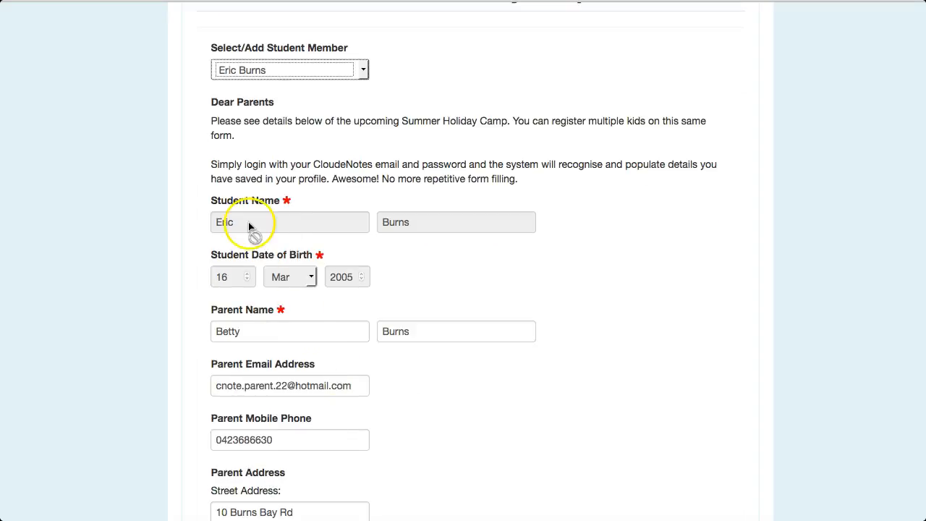
scroll(262, 230, "down", 1)
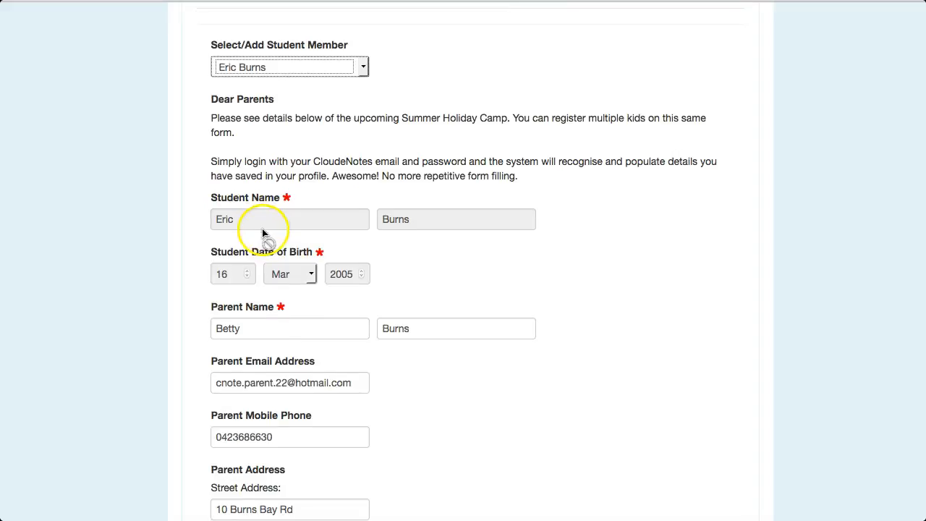
scroll(266, 217, "down", 5)
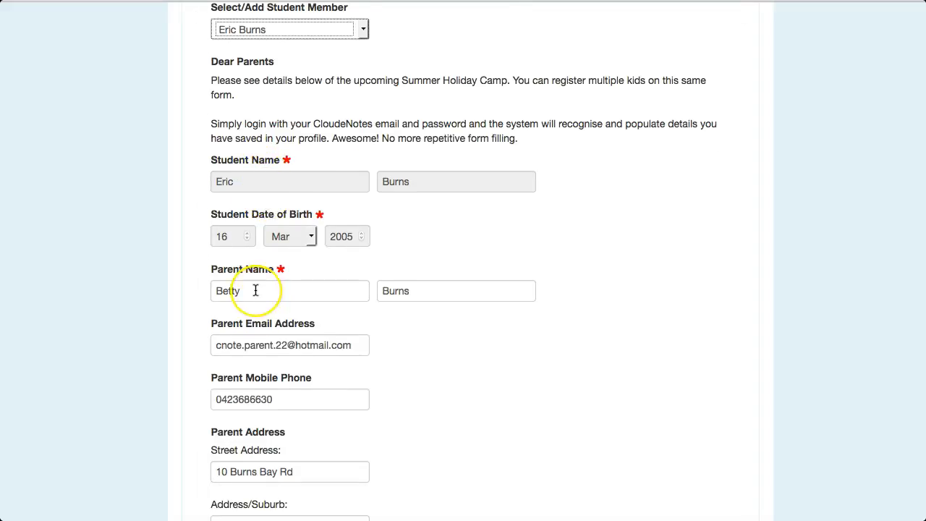
scroll(255, 289, "down", 5)
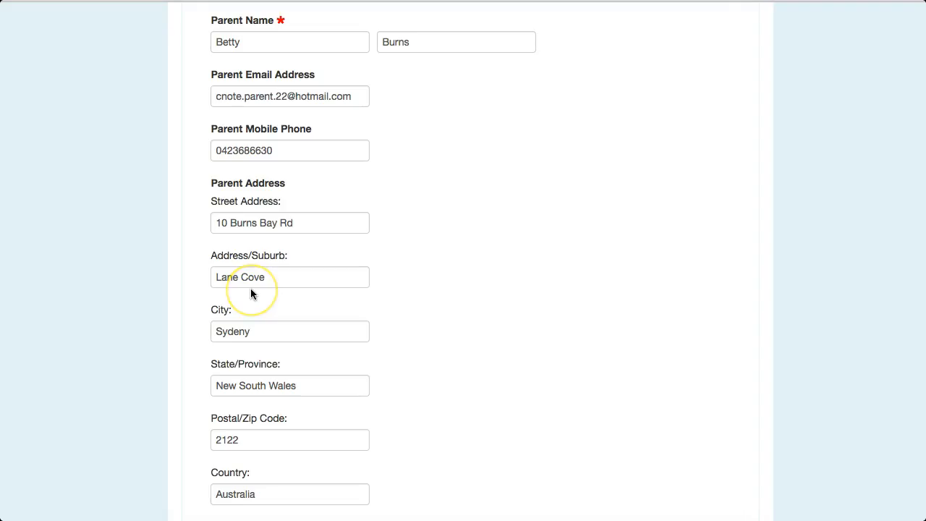
scroll(251, 286, "down", 10)
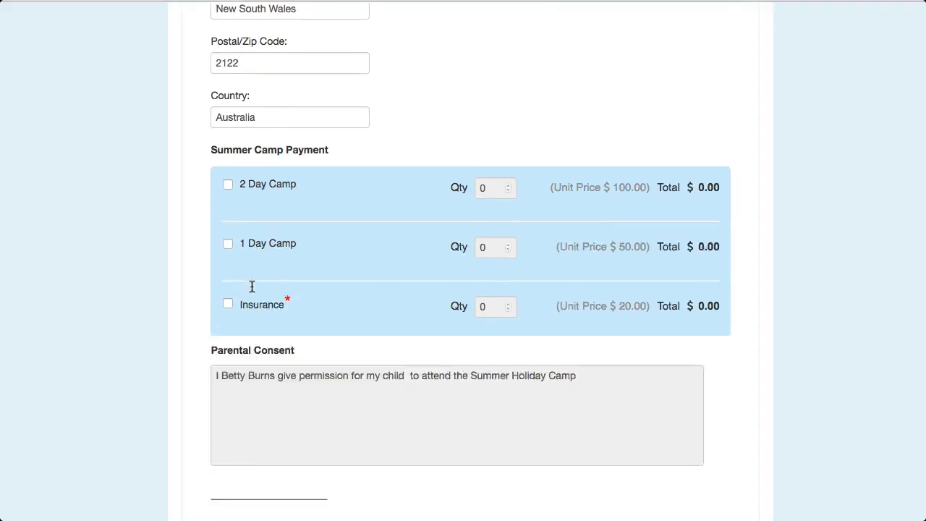
Select the 2 Day Camp with Tues as the first day and Thurs as the second, and include the Insurance item
left_click(324, 112)
left_click(228, 99)
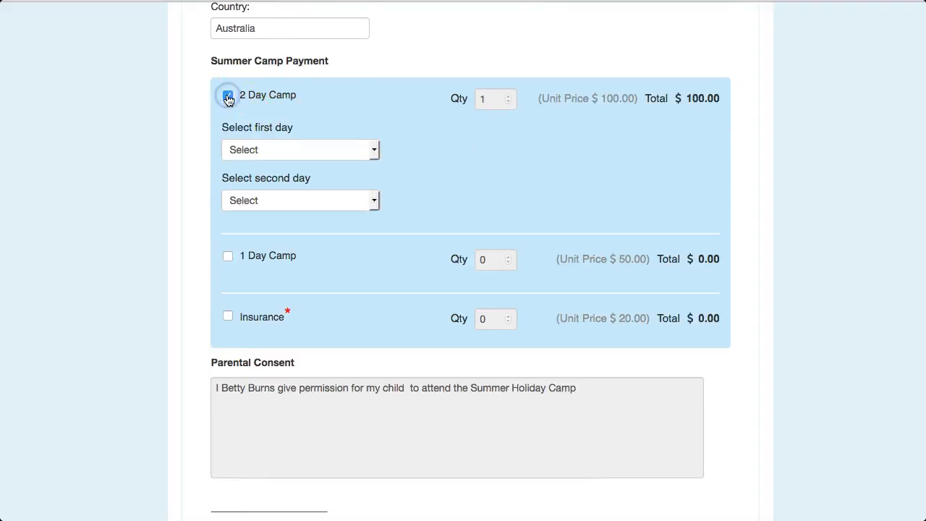
left_click(307, 154)
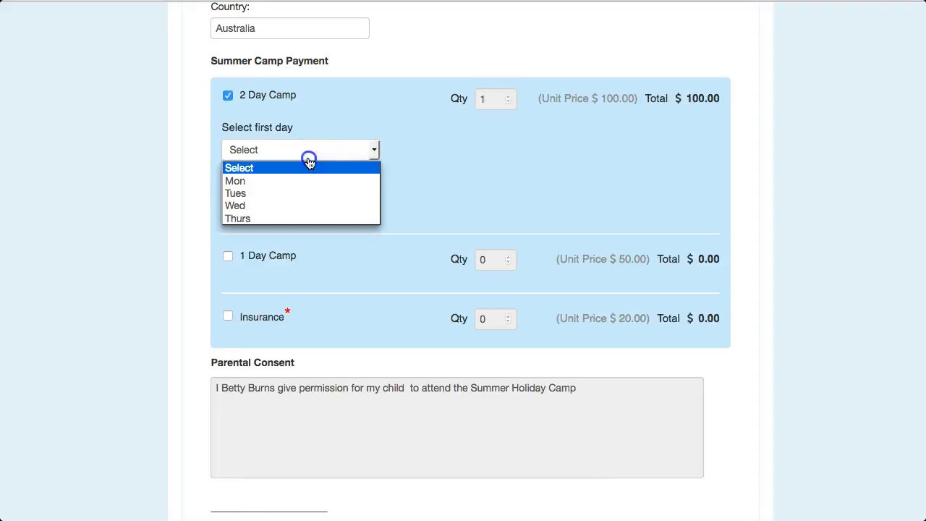
left_click(275, 194)
left_click(275, 201)
left_click(266, 270)
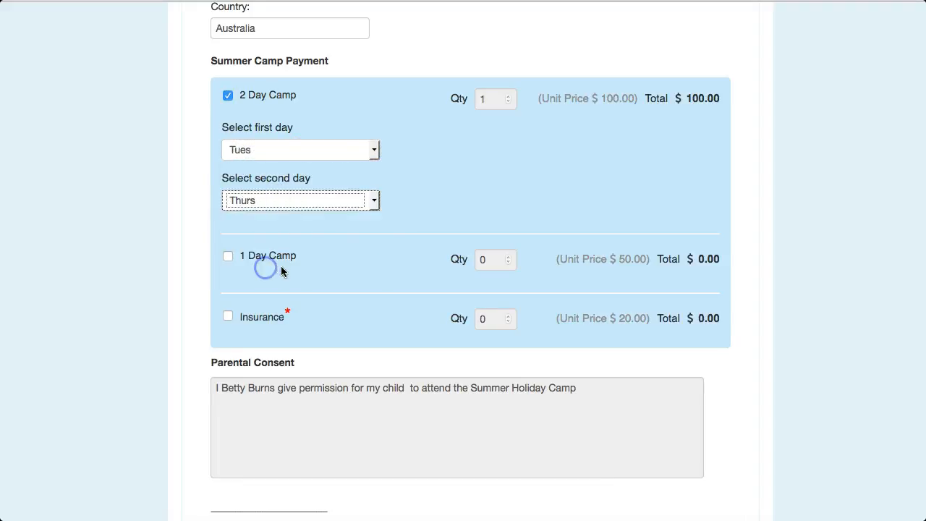
scroll(284, 269, "down", 1)
left_click(228, 295)
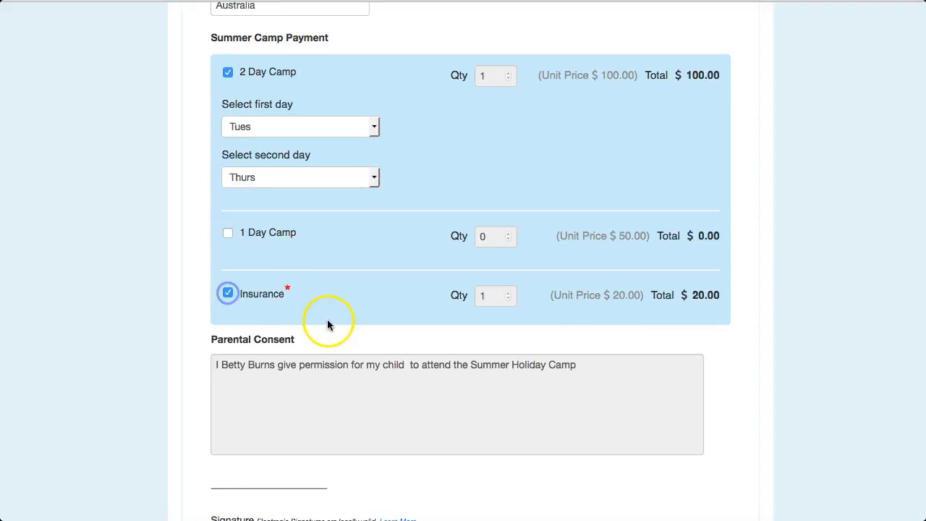
Record parental consent for the first student and dismiss the consent confirmation
scroll(329, 316, "down", 5)
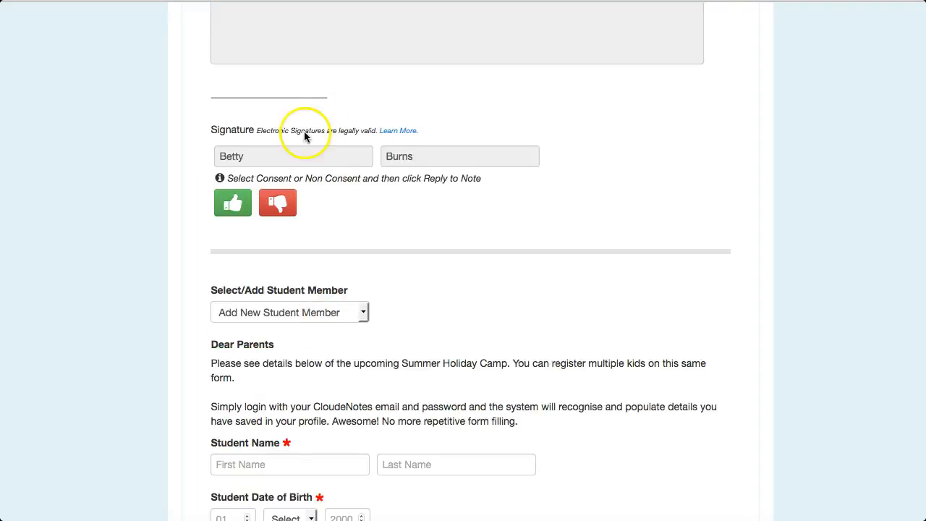
scroll(304, 131, "up", 1)
left_click(233, 205)
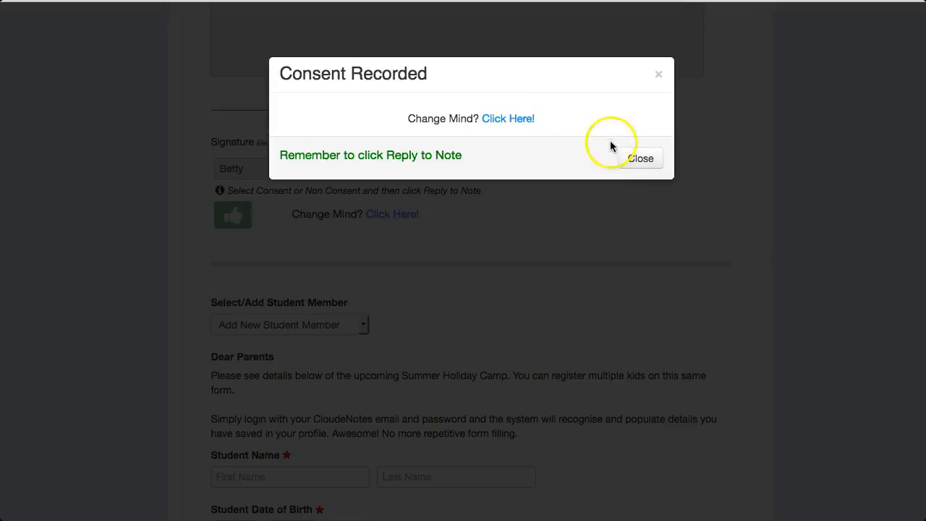
left_click(638, 152)
Choose the second saved student as the other student member and check the filled-in student and parent fields
scroll(362, 244, "down", 2)
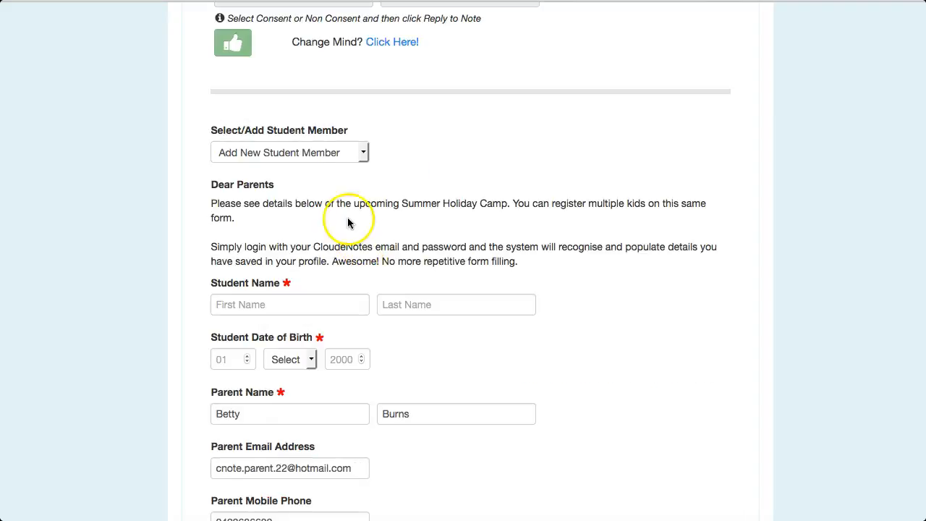
left_click(306, 152)
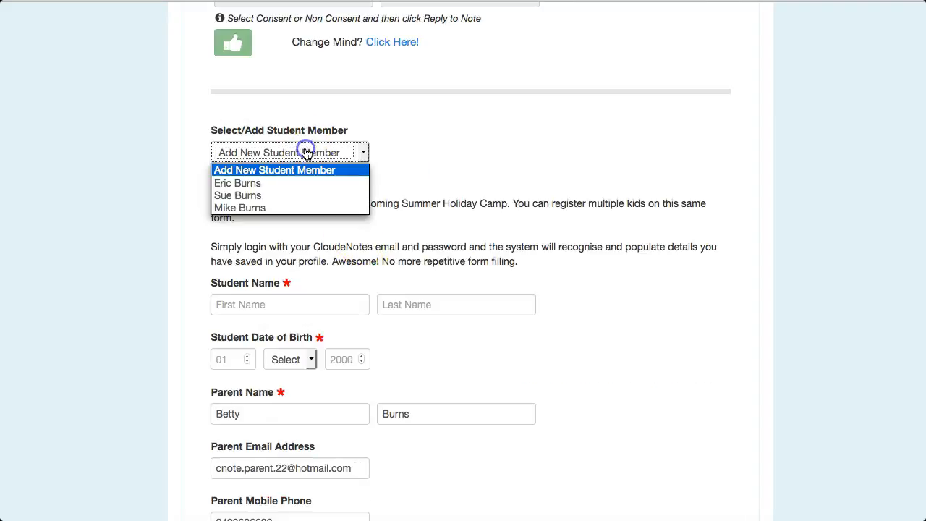
left_click(235, 195)
scroll(305, 288, "down", 1)
scroll(343, 307, "down", 8)
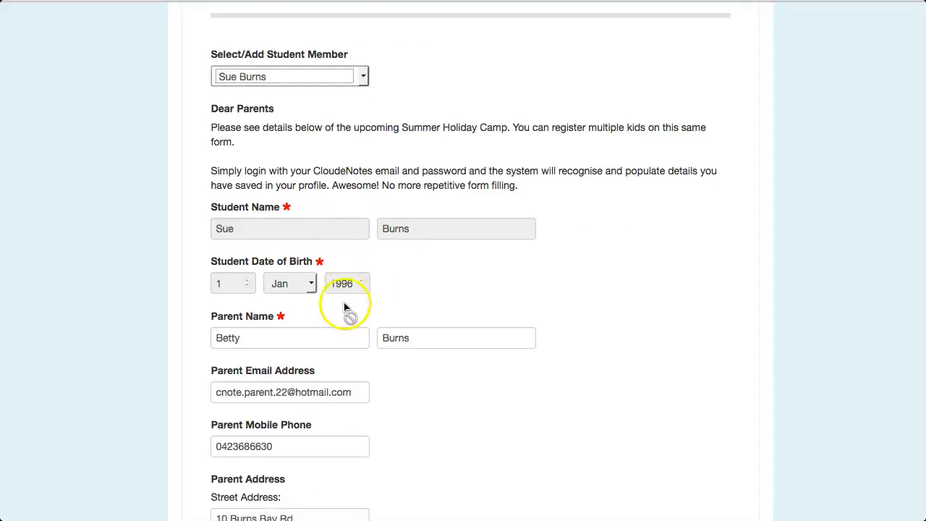
Select the 1 Day Camp for the second student with Mon as the day
scroll(344, 307, "down", 2)
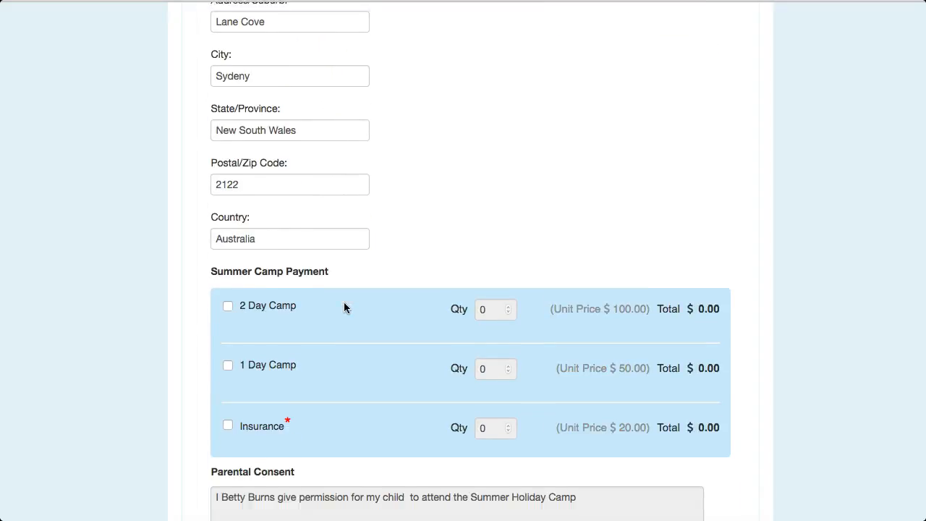
left_click(227, 248)
left_click(275, 301)
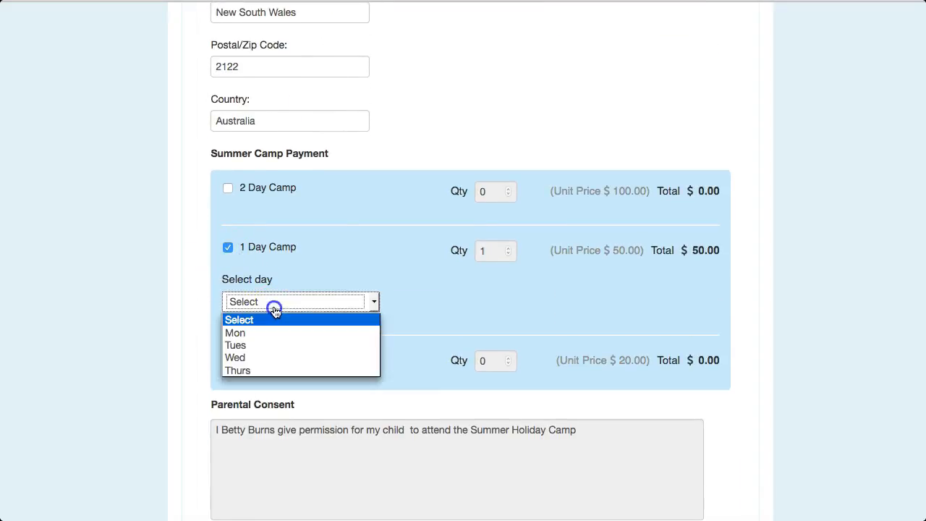
left_click(256, 332)
Record parental consent for the second student, dismiss the confirmation and check the items in the Payment Summary
scroll(420, 321, "down", 5)
left_click(234, 325)
left_click(629, 160)
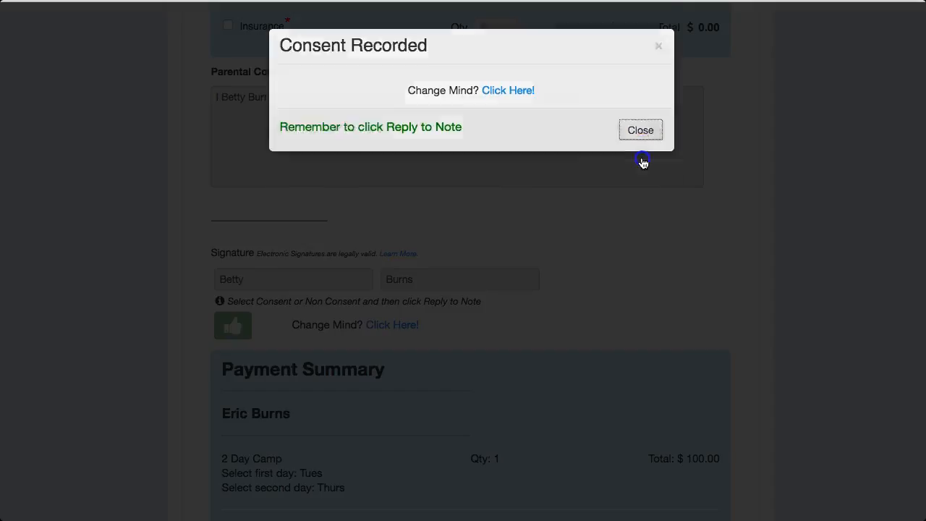
scroll(389, 298, "down", 1)
scroll(389, 298, "down", 3)
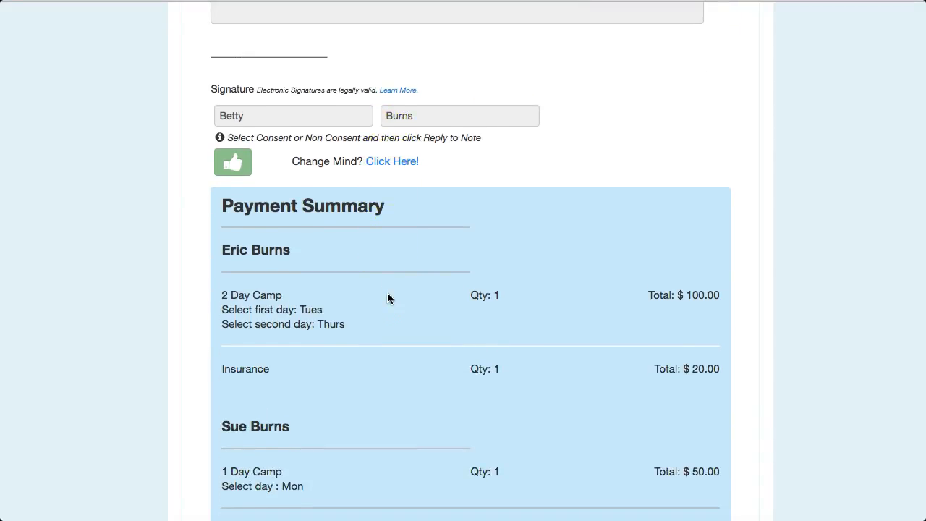
Include the required Insurance item in the second student's Summer Camp Payment
scroll(387, 293, "up", 4)
scroll(368, 289, "up", 8)
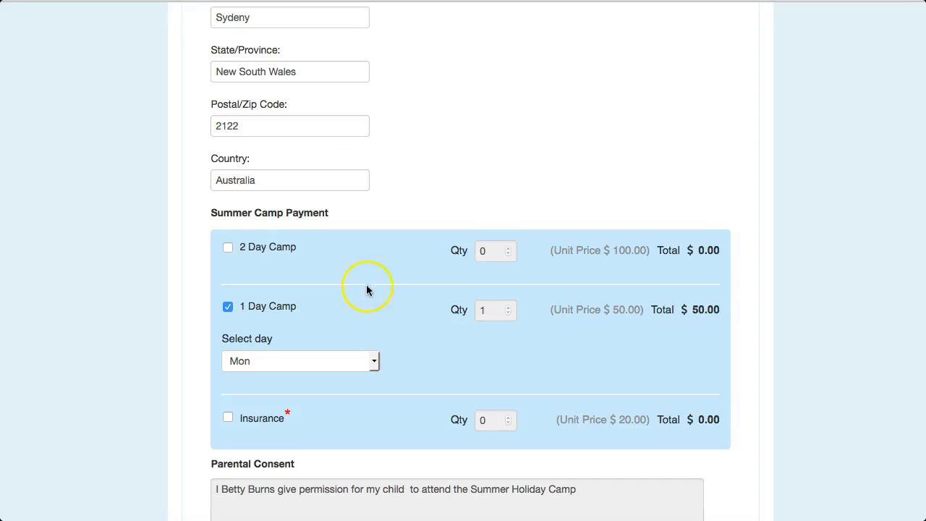
left_click(230, 419)
Review the Payment Summary for each student's camp days, insurance, service fees and grand total
scroll(364, 383, "down", 12)
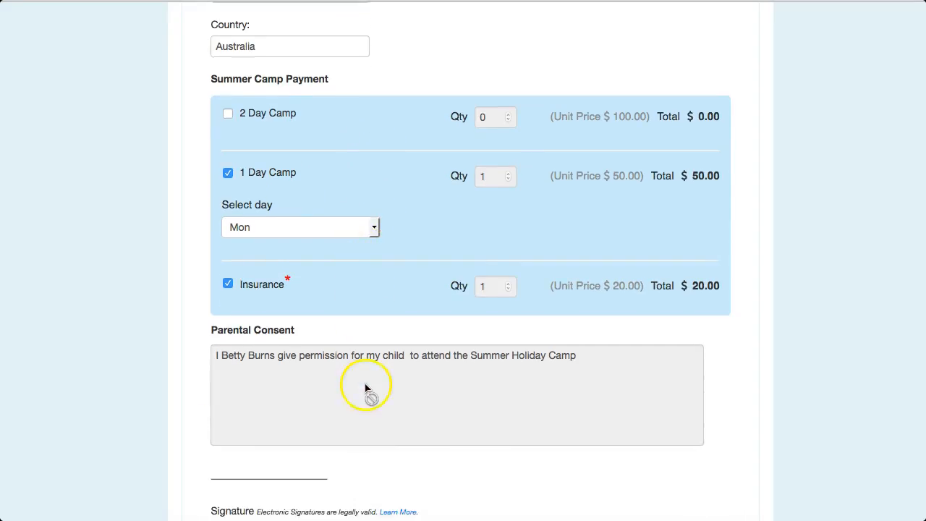
scroll(269, 217, "down", 1)
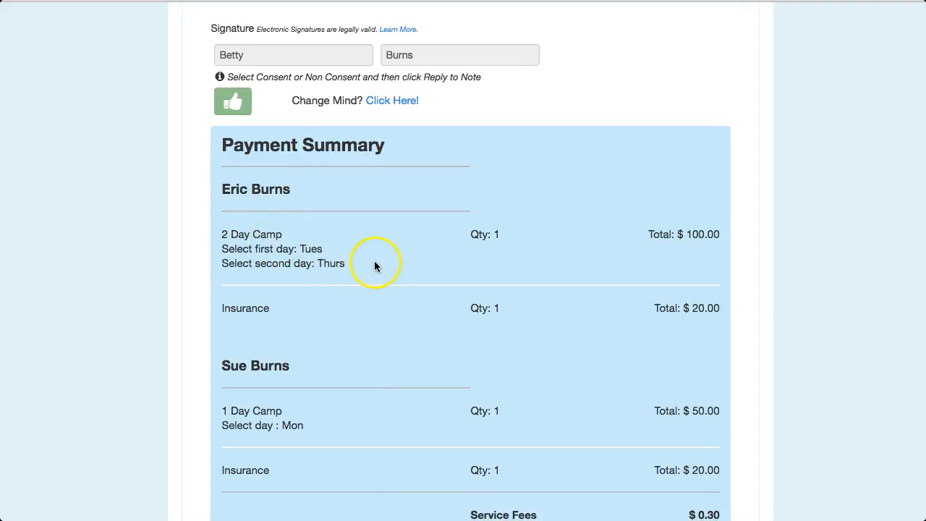
scroll(376, 262, "down", 1)
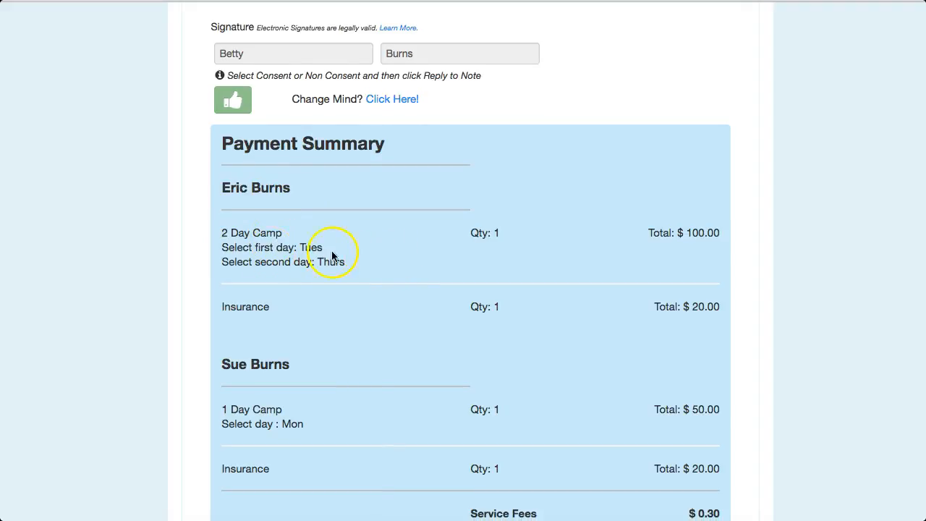
scroll(384, 299, "down", 1)
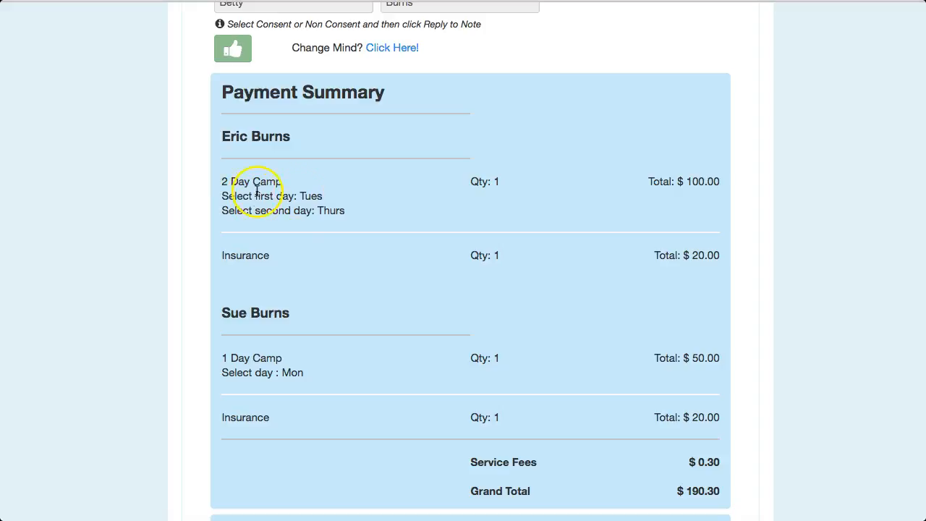
scroll(314, 240, "down", 1)
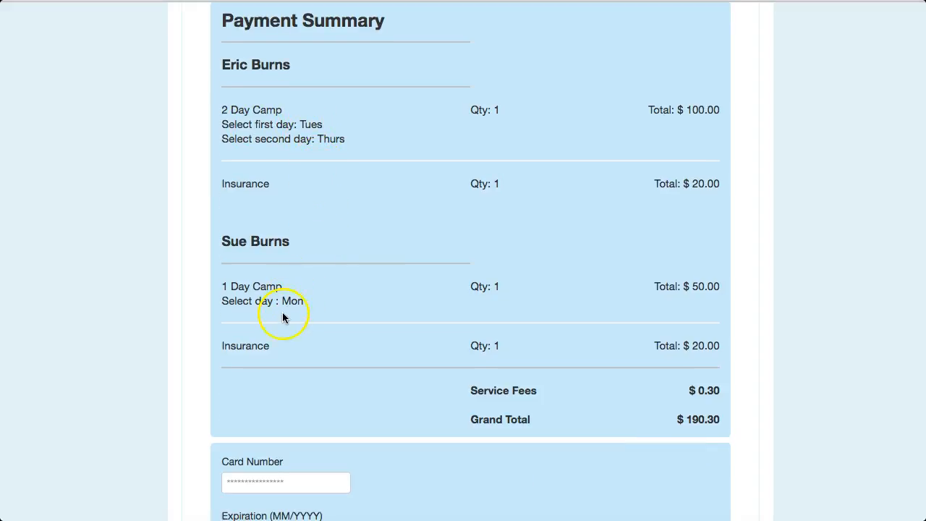
scroll(282, 316, "down", 1)
scroll(496, 376, "down", 1)
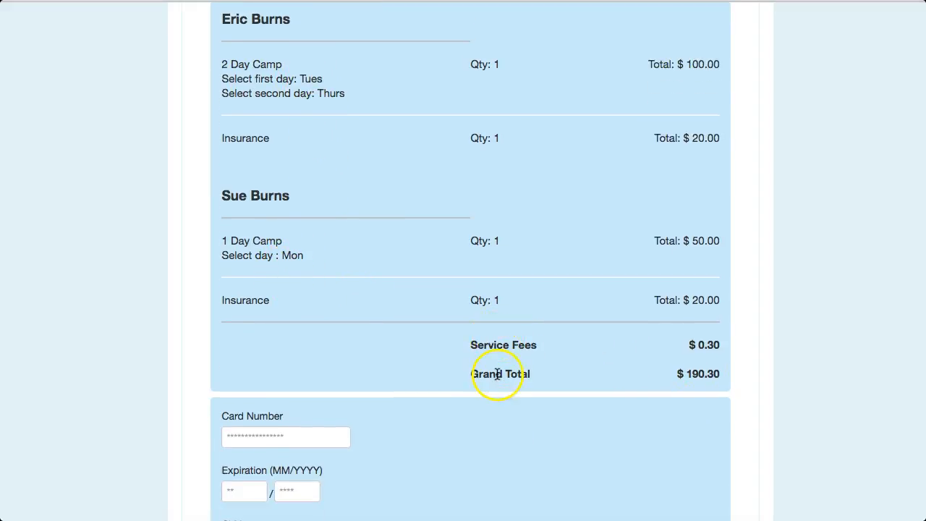
scroll(531, 383, "down", 4)
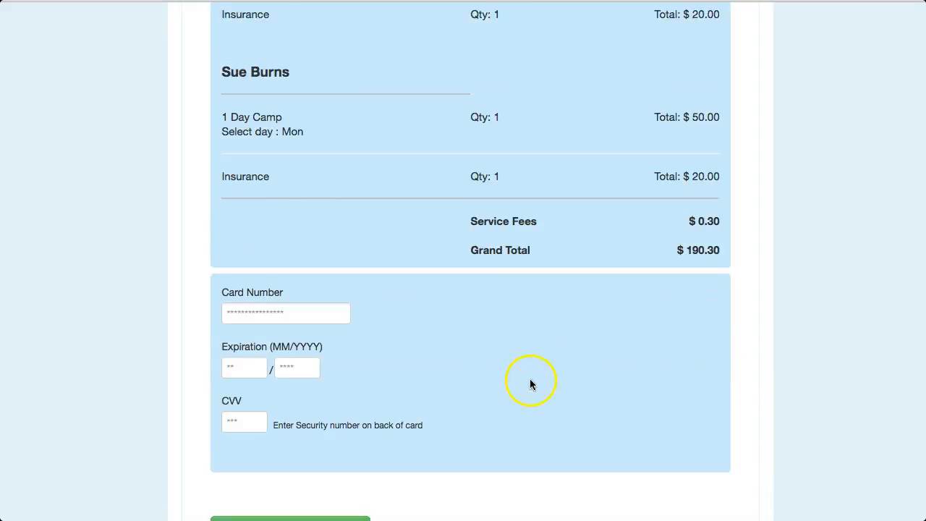
Fill in the card number, expiration date and CVV, and submit the registration with Pay And Reply To Note
left_click(239, 270)
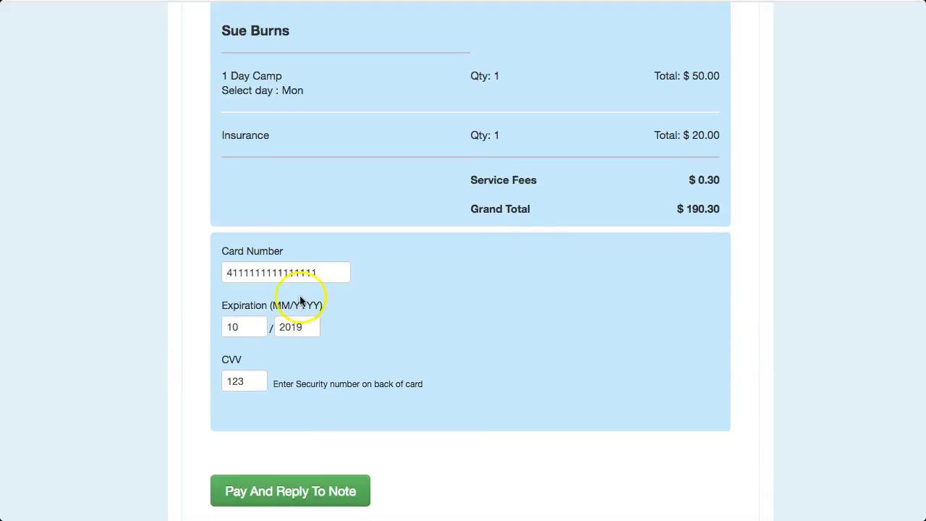
left_click(499, 486)
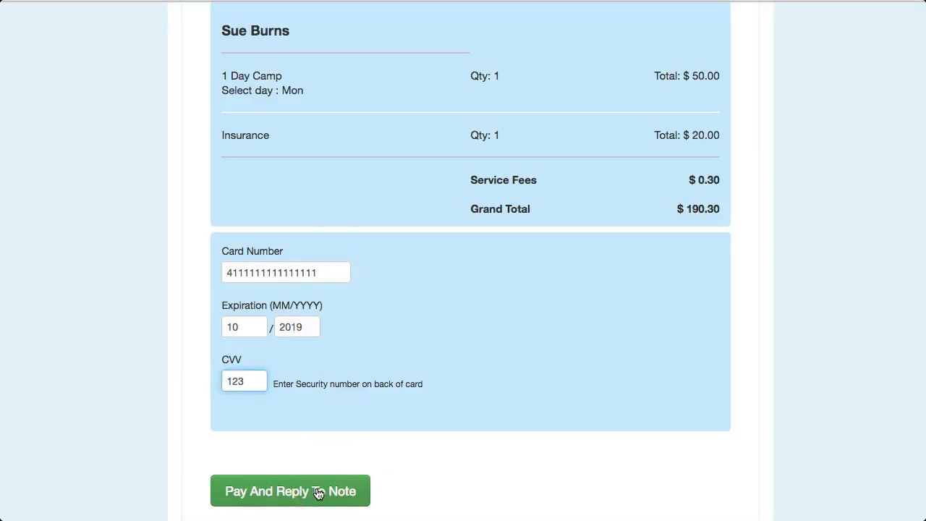
left_click(318, 493)
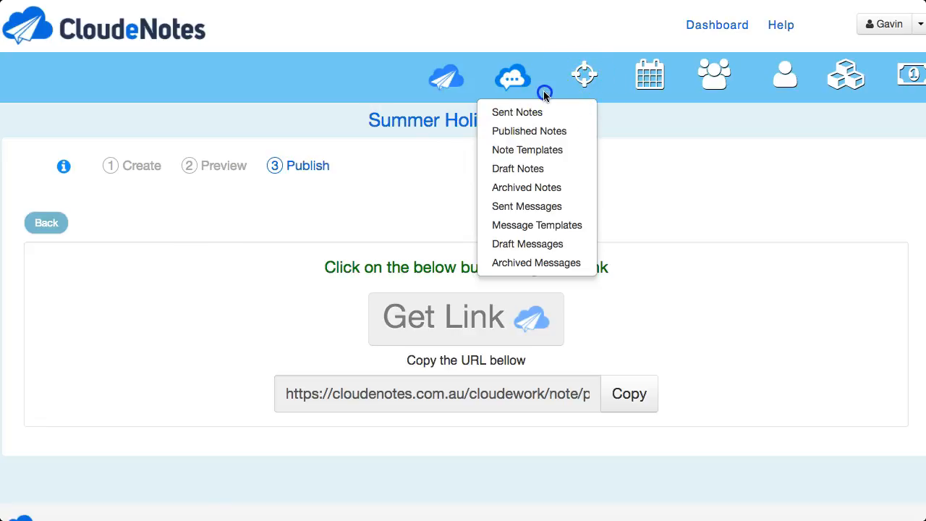
From the organiser's Published Notes, open the Summer Holiday Camp submissions and view the parent's submission
left_click(522, 132)
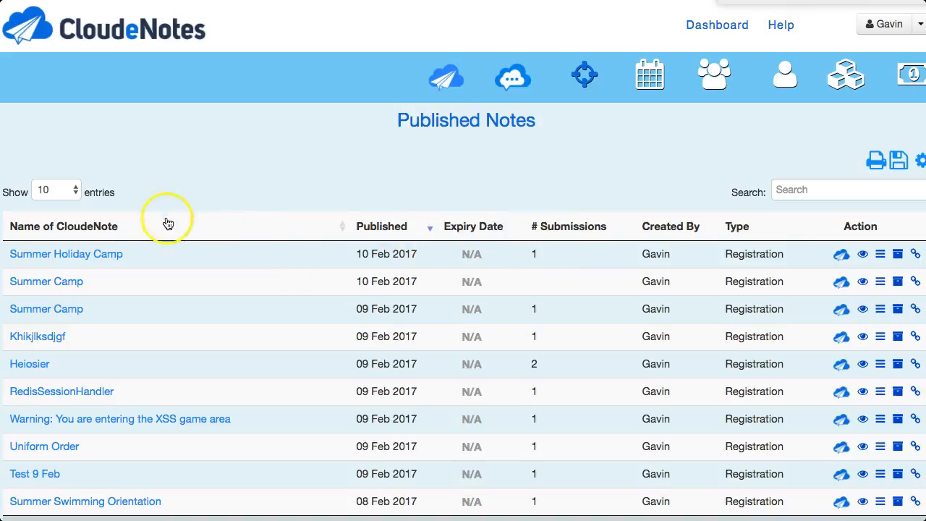
left_click(107, 257)
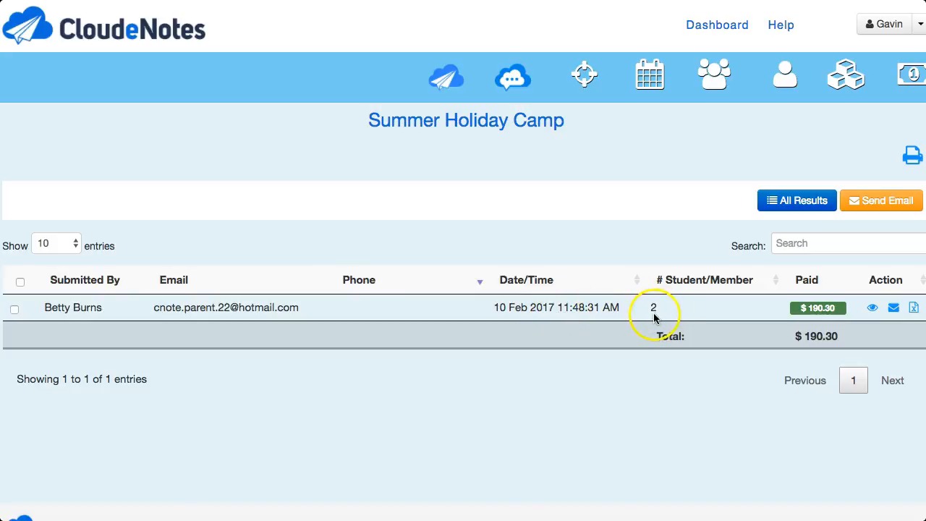
left_click(874, 309)
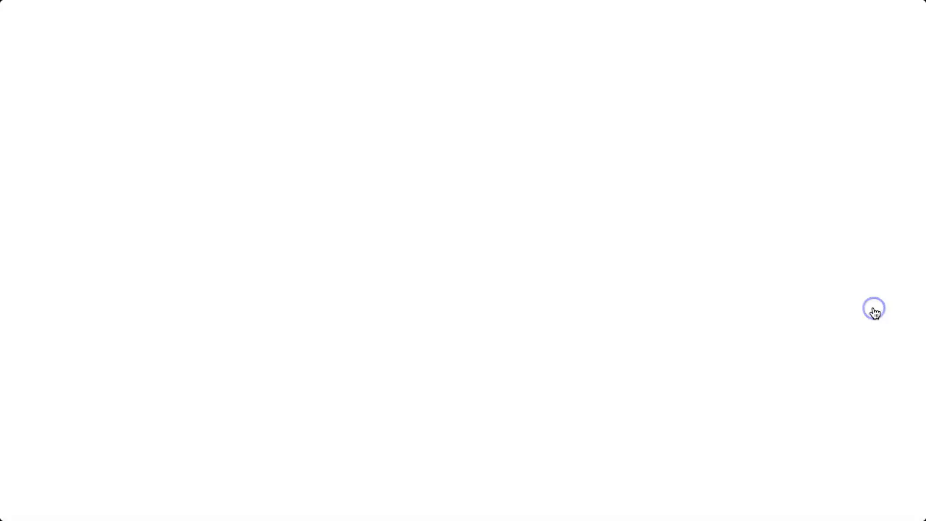
Examine the submitted form's student details, camp selections, insurance and signed consent for both students
scroll(476, 340, "down", 3)
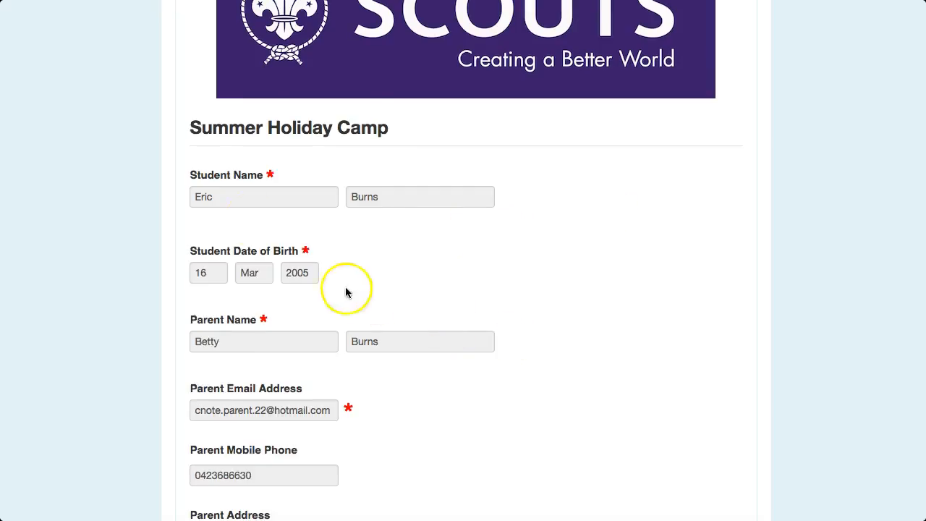
scroll(282, 291, "down", 4)
scroll(307, 298, "down", 15)
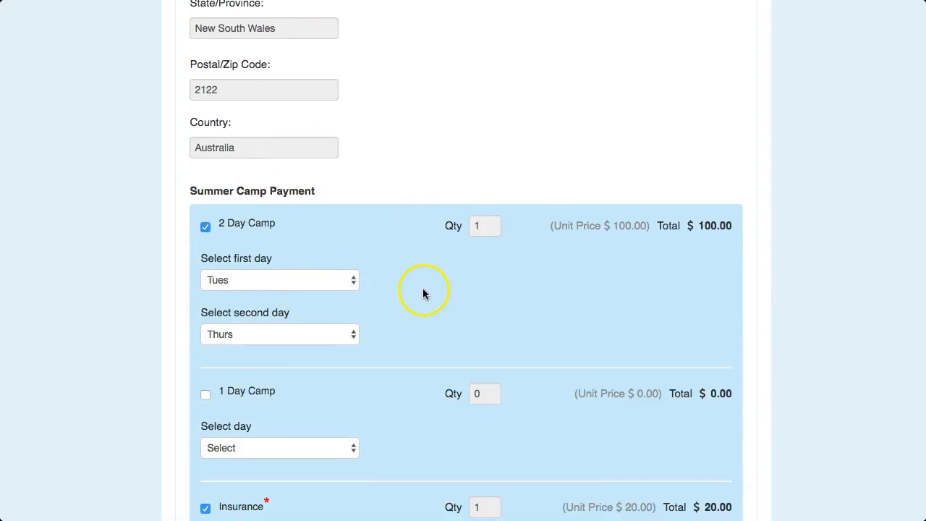
scroll(425, 293, "down", 5)
scroll(423, 295, "down", 6)
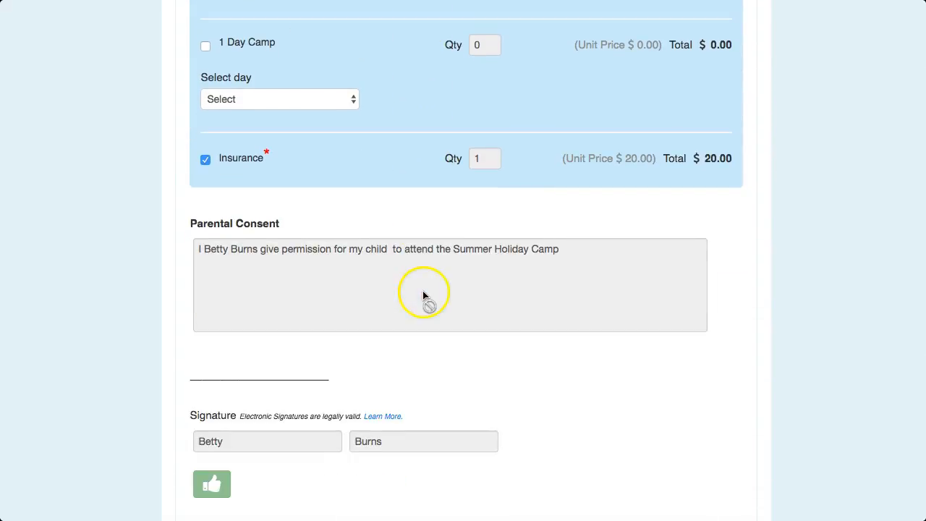
scroll(423, 297, "down", 5)
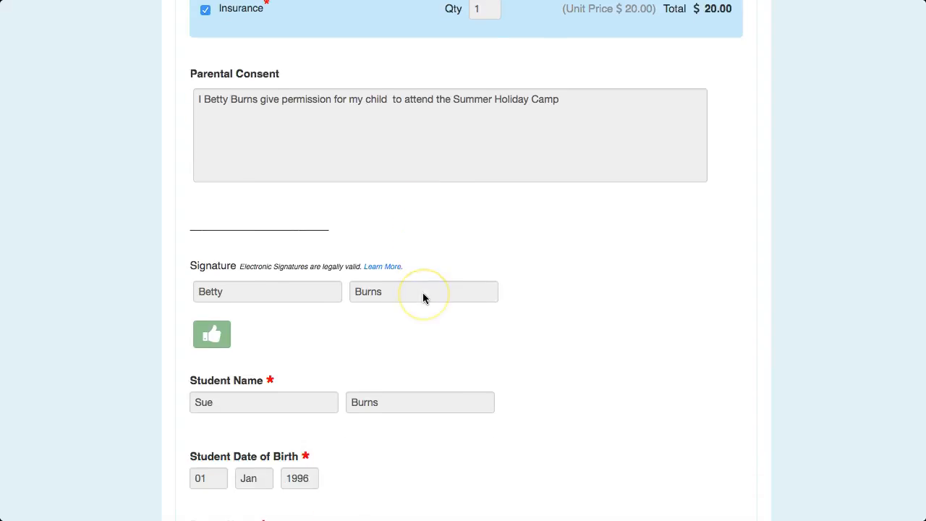
scroll(424, 298, "down", 3)
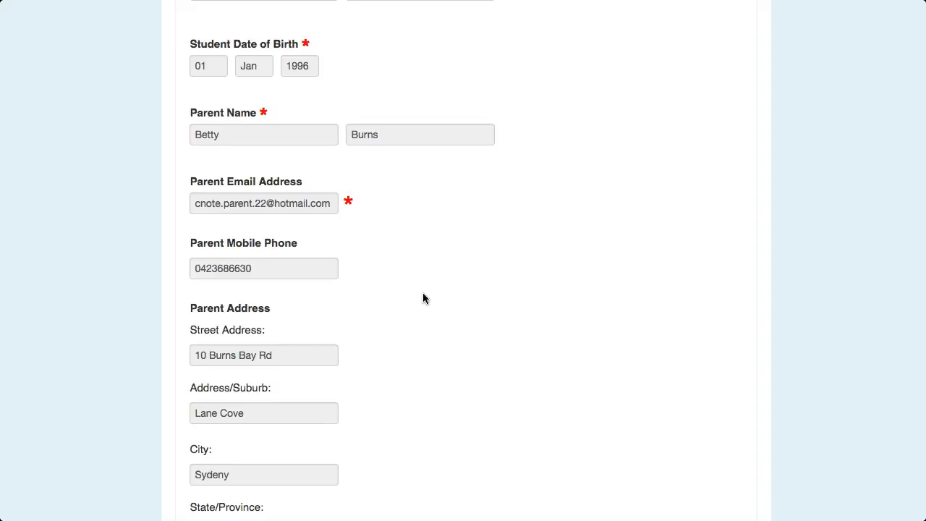
scroll(171, 434, "up", 5)
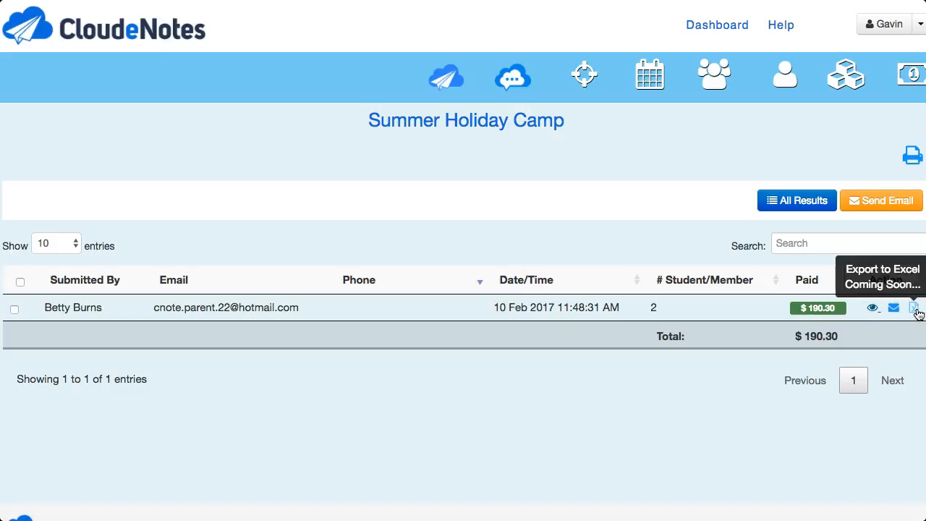
Show all results for Summer Holiday Camp and examine the table's student, camp day, insurance, payment and consent columns
left_click(914, 310)
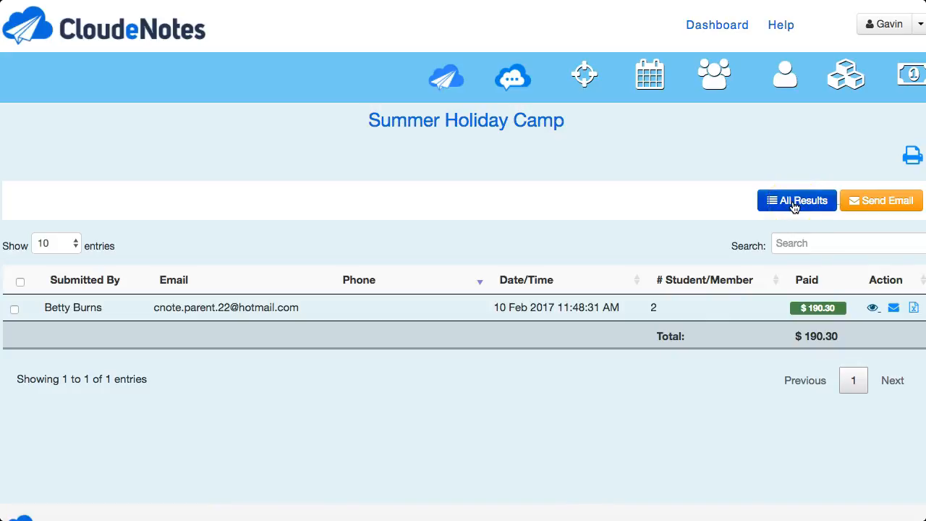
left_click(798, 201)
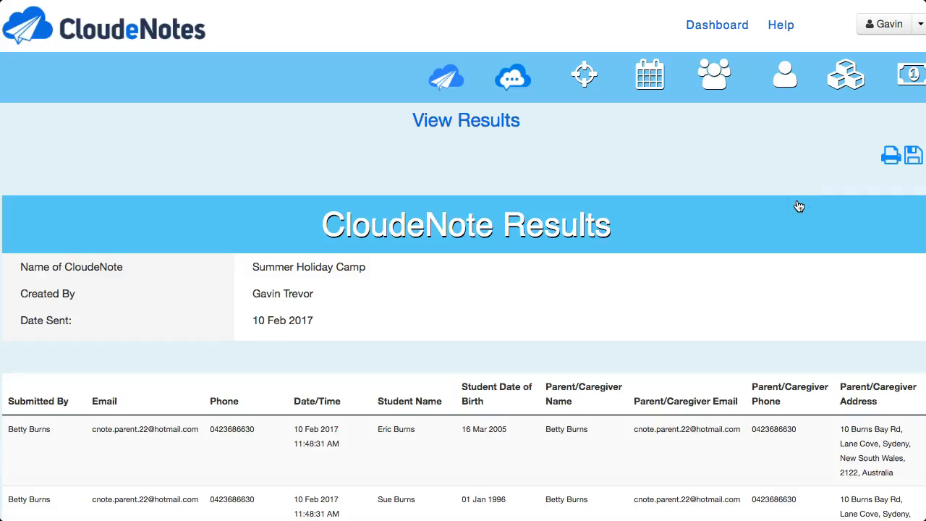
scroll(225, 419, "down", 2)
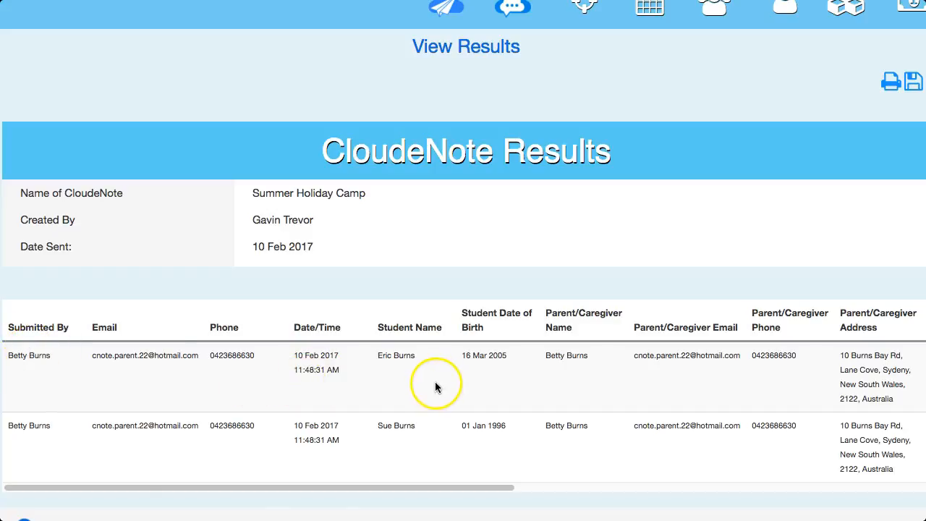
scroll(435, 387, "right", 3)
left_click_drag(467, 484, 787, 489)
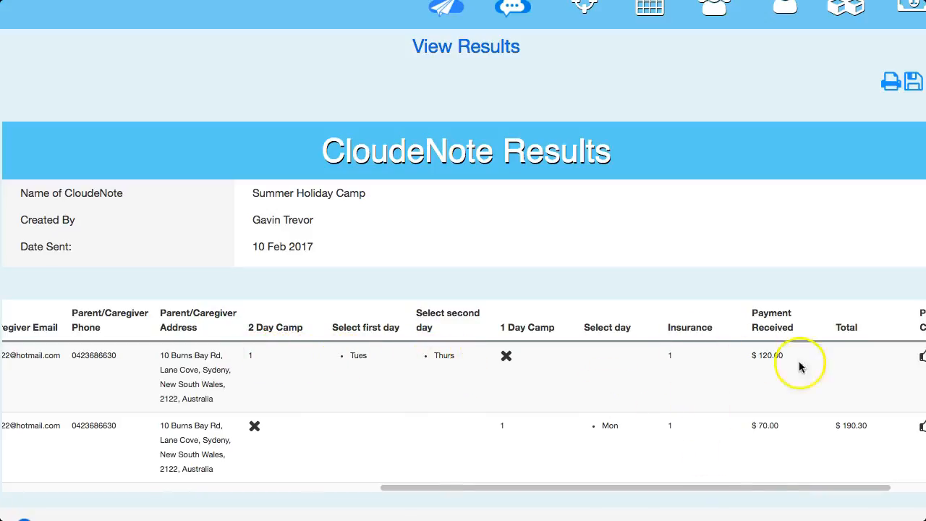
left_click_drag(769, 490, 810, 487)
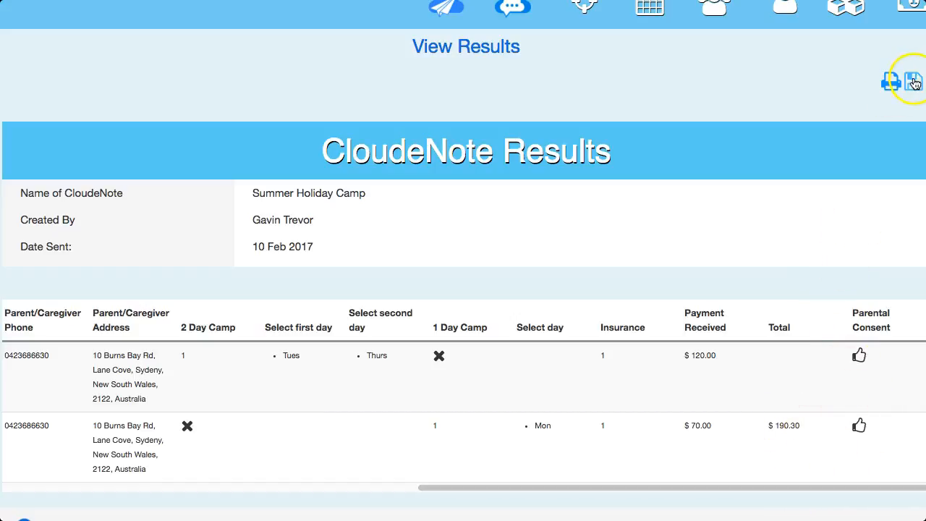
left_click_drag(690, 487, 287, 471)
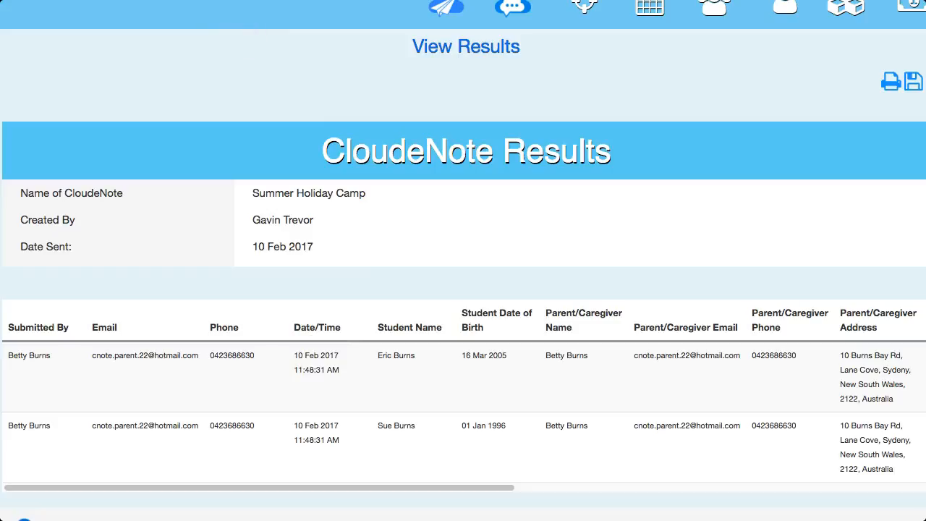
Switch to the mail program and check the latest CloudeNotes Submission Summary and Billing Receipt emails for the camp registration
left_click(578, 7)
left_click(309, 55)
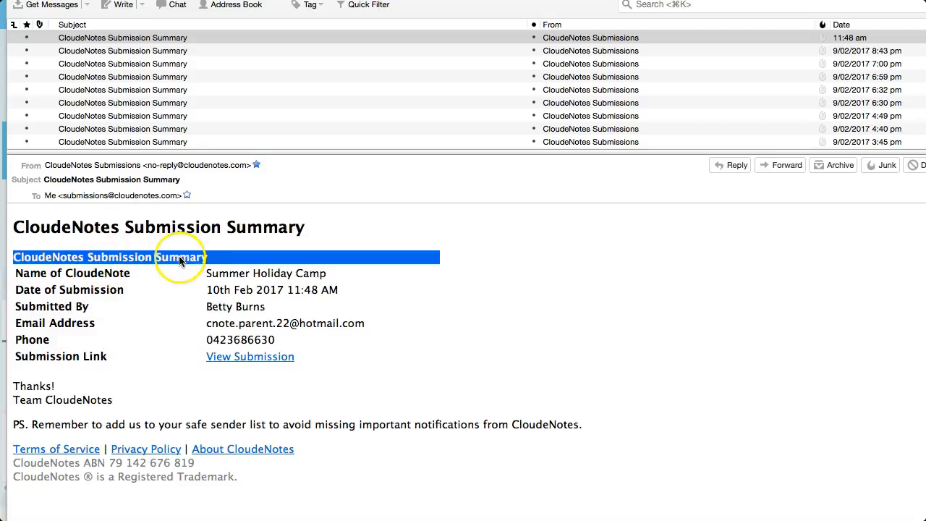
left_click(266, 359)
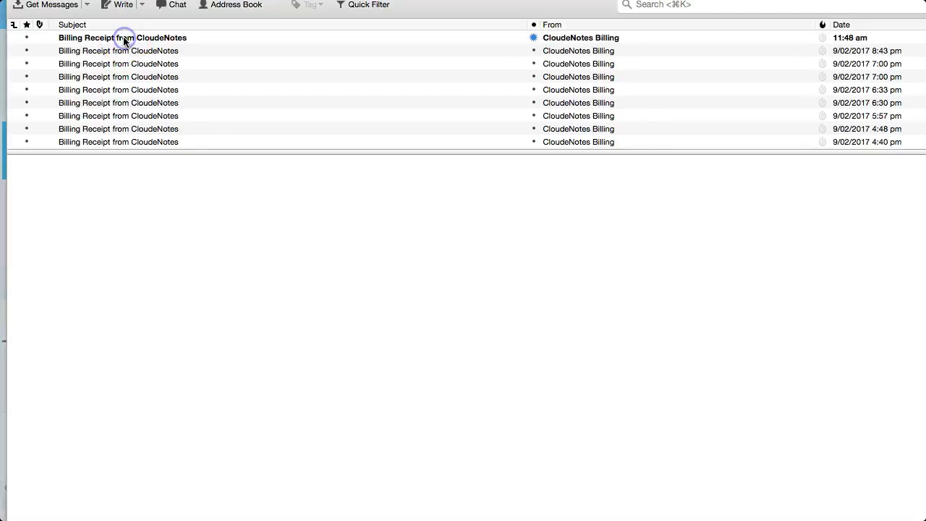
left_click(121, 38)
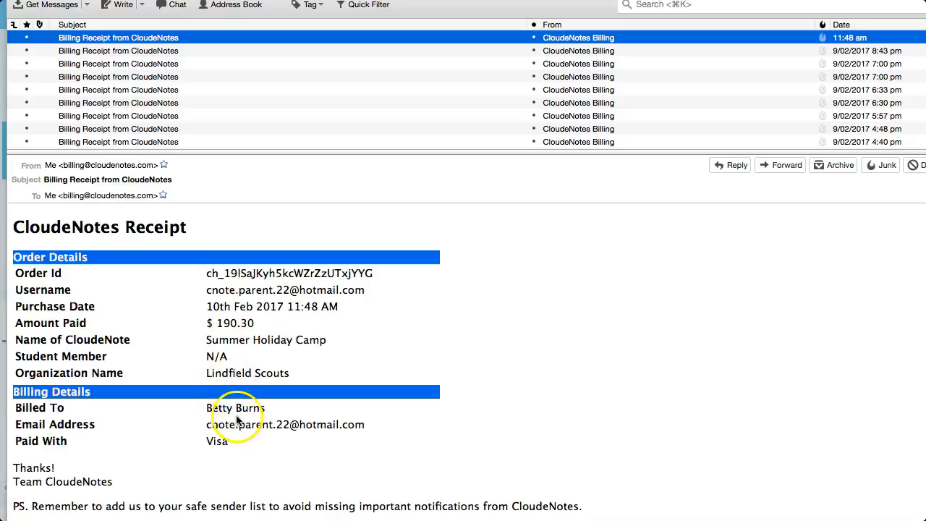
left_click_drag(211, 411, 289, 409)
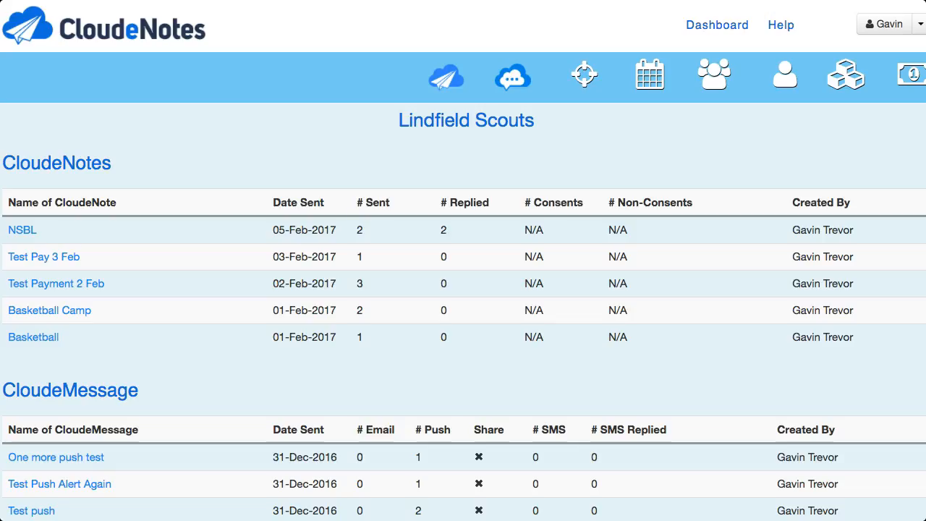
scroll(69, 492, "down", 1)
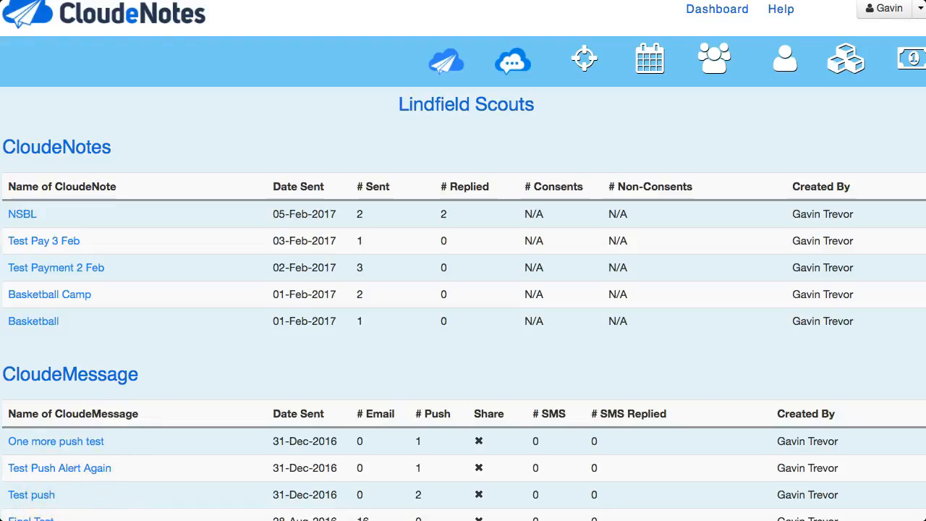
scroll(44, 462, "up", 1)
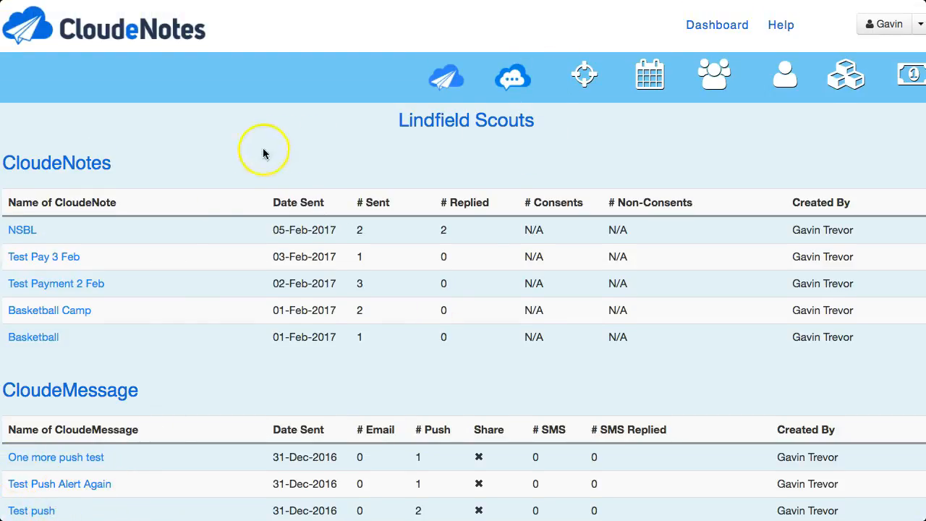